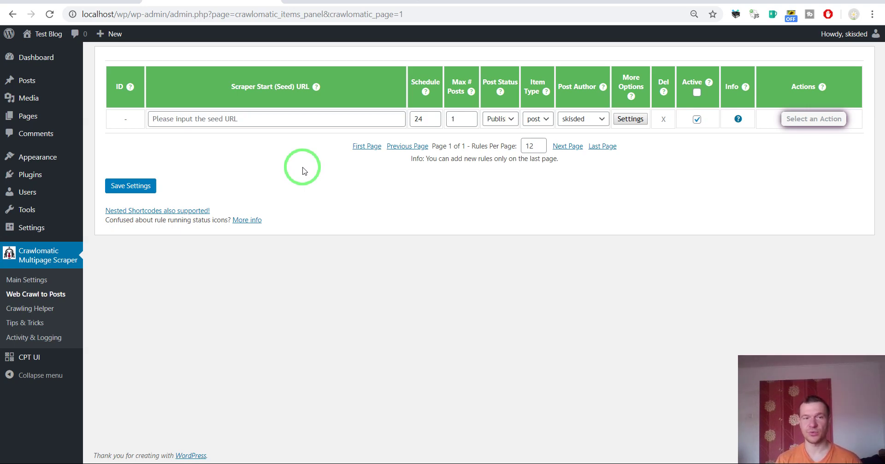
- Copy the URL of the TechCrunch article on Libra-style digital currencies and paste it as the new rule's scraper seed URL
click(302, 2)
click(221, 15)
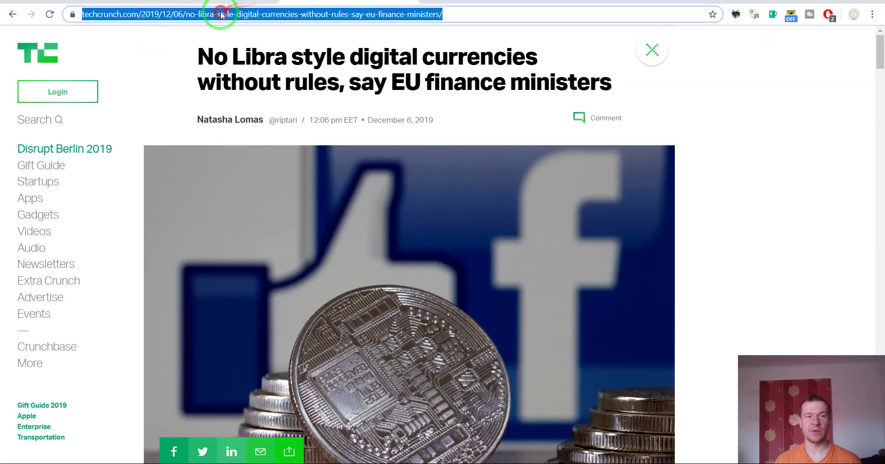
scroll(153, 84, down, 15)
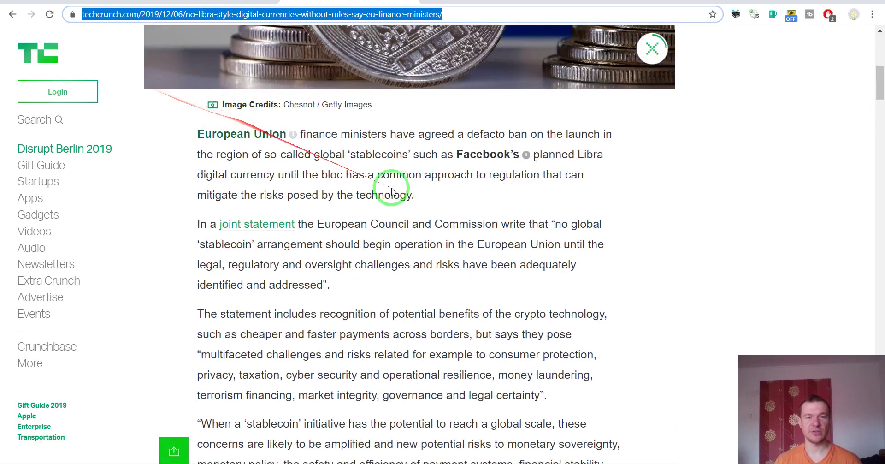
scroll(258, 221, up, 15)
click(199, 2)
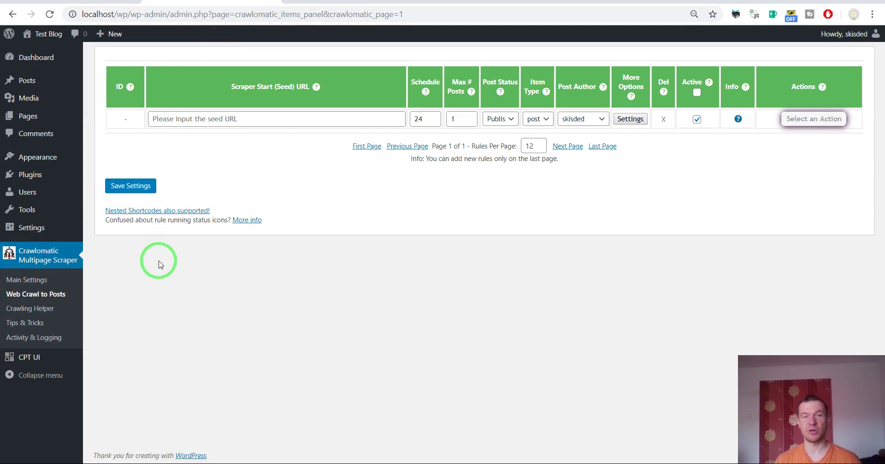
click(217, 119)
key(ctrl+v)
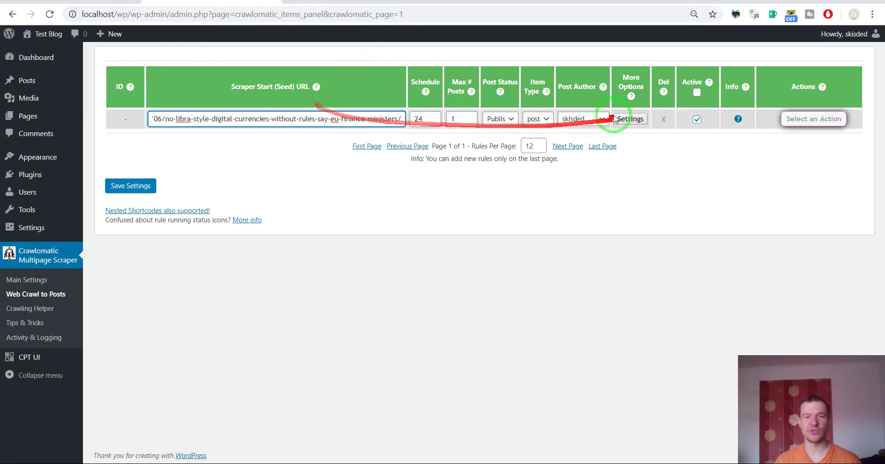
- In the new rule's advanced settings, set Content Query Type to Visual Selector and pick the article's opening paragraph as the content
click(632, 119)
scroll(329, 194, down, 13)
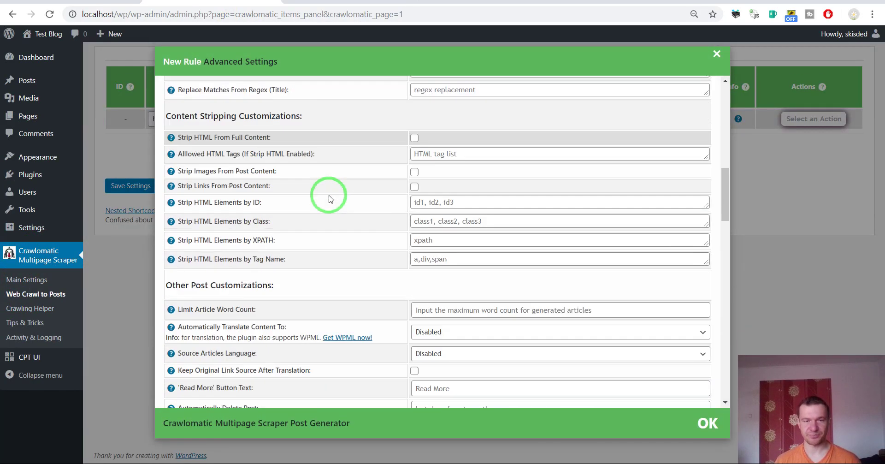
scroll(313, 184, up, 1)
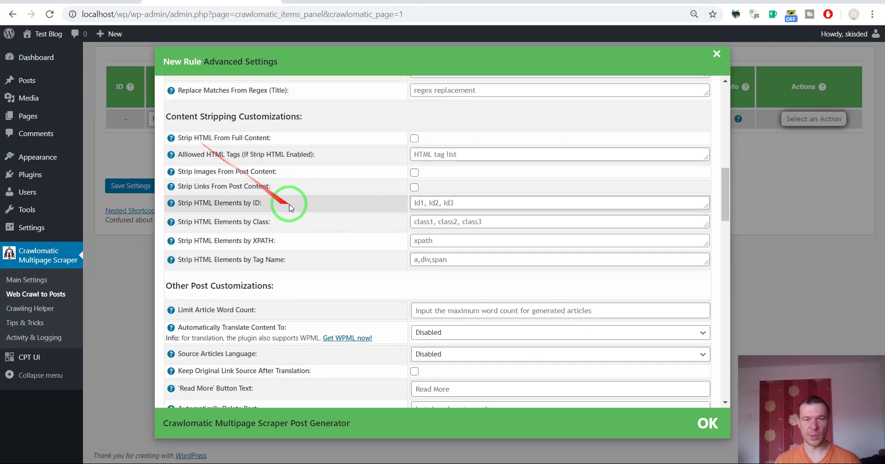
scroll(290, 201, down, 3)
scroll(326, 166, down, 3)
scroll(326, 167, up, 3)
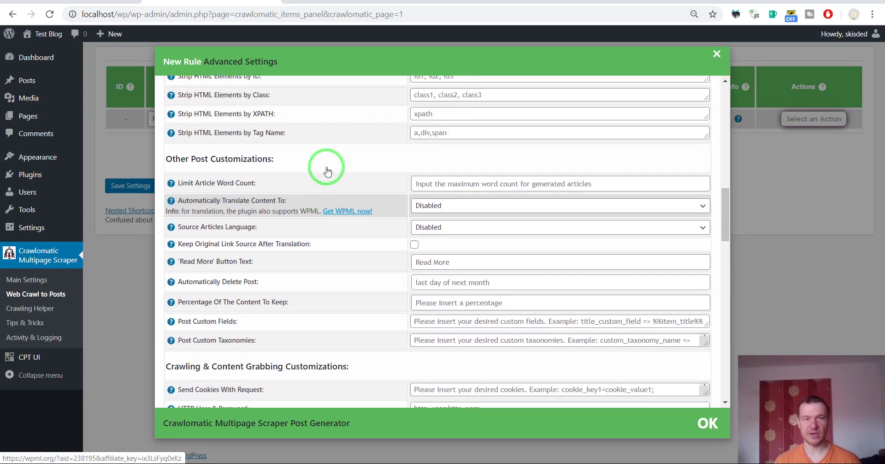
scroll(325, 171, down, 3)
scroll(325, 174, down, 2)
scroll(323, 173, down, 5)
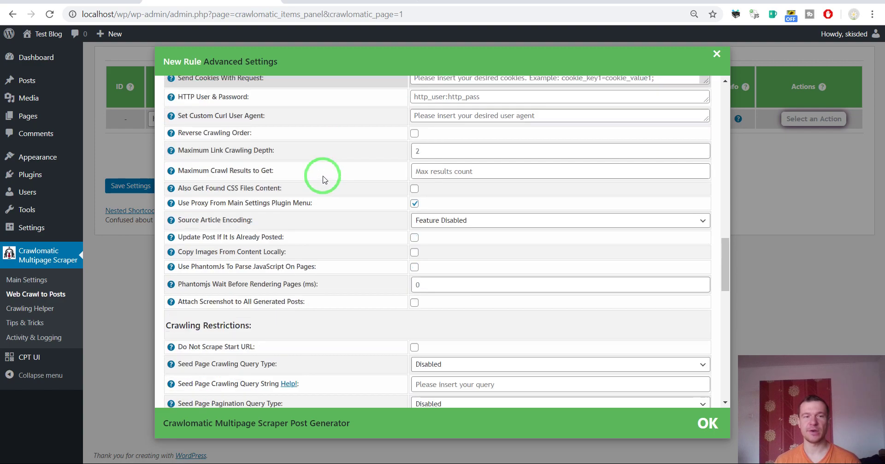
scroll(323, 180, down, 6)
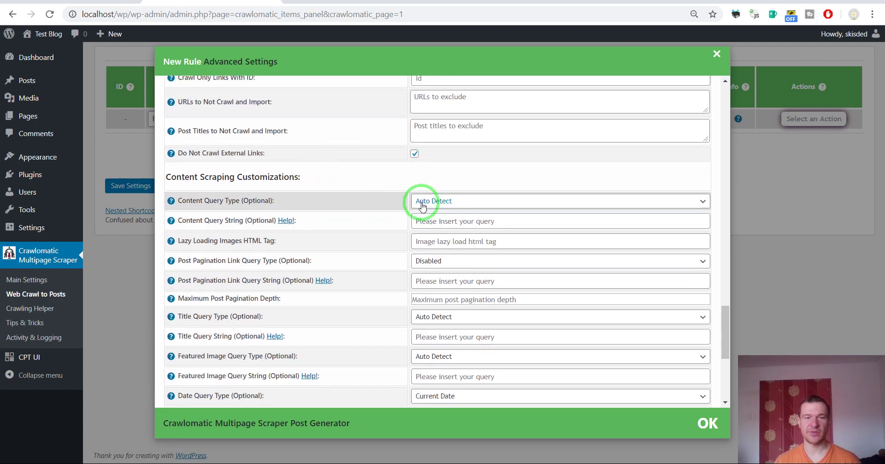
click(422, 202)
click(436, 221)
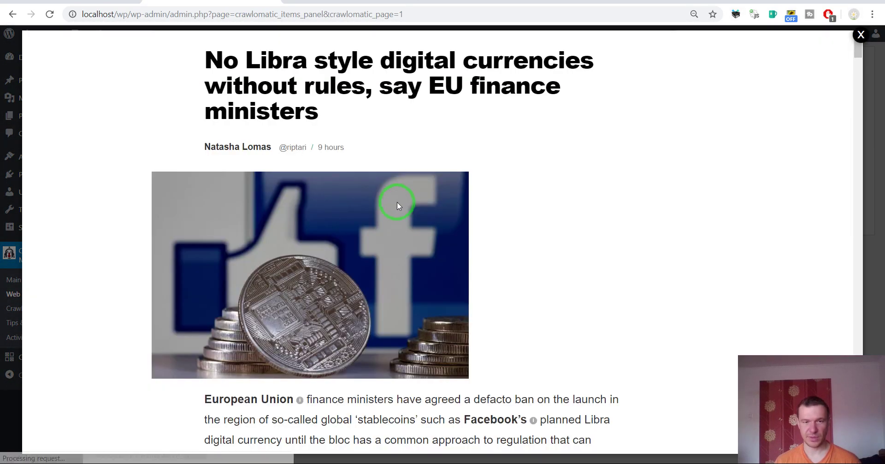
scroll(377, 278, down, 3)
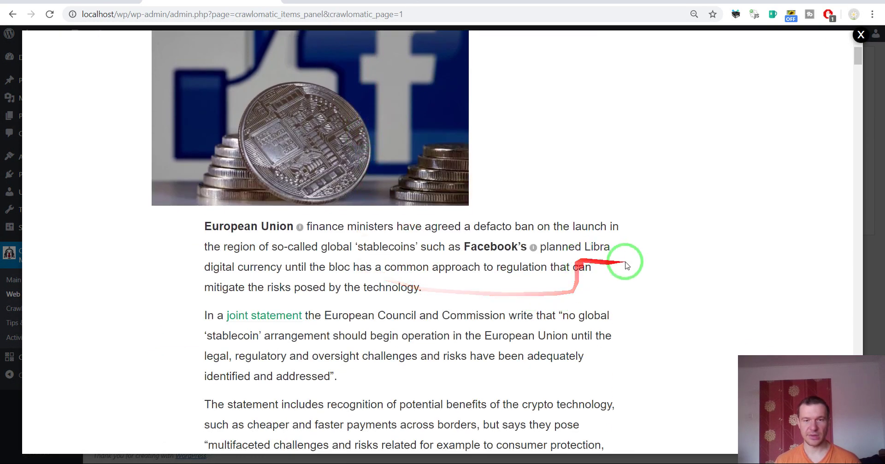
click(593, 272)
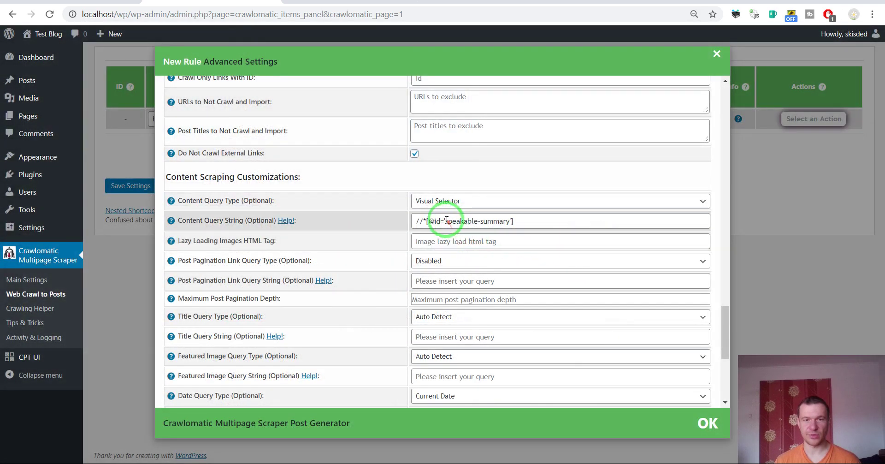
- Find the Post Custom Fields setting in the rule's advanced settings by searching the page for "taxon" and "Post Custom Fields"
scroll(381, 260, down, 5)
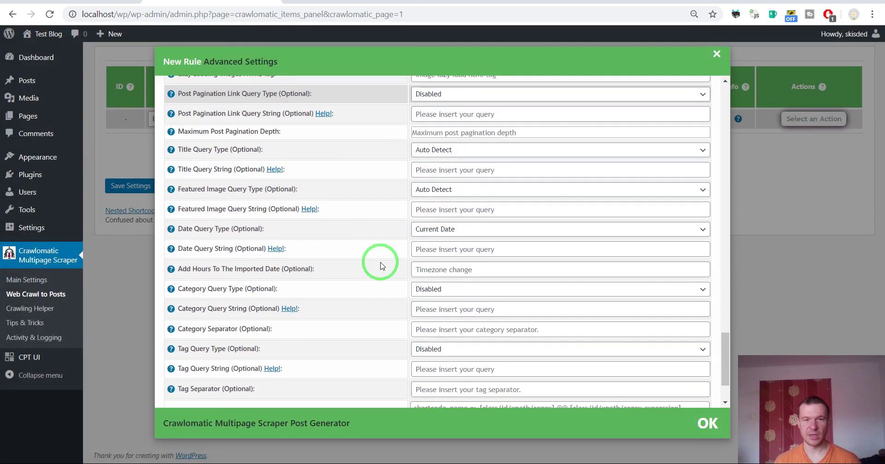
key(ctrl+f)
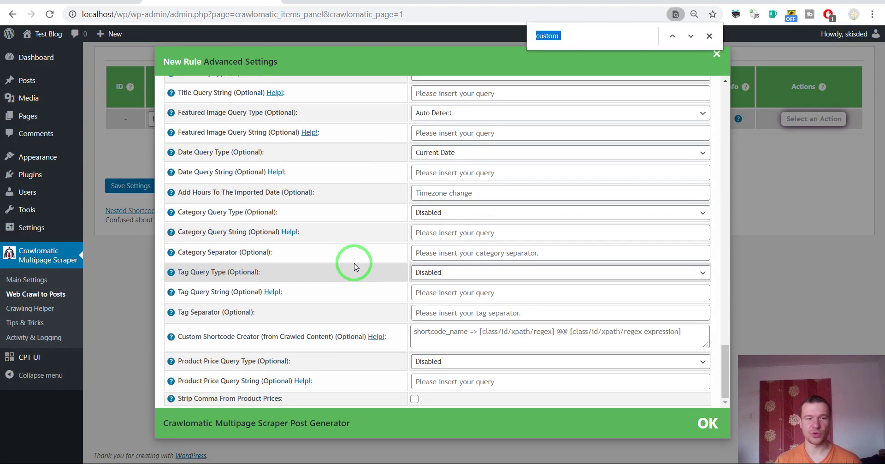
text(taxoni)
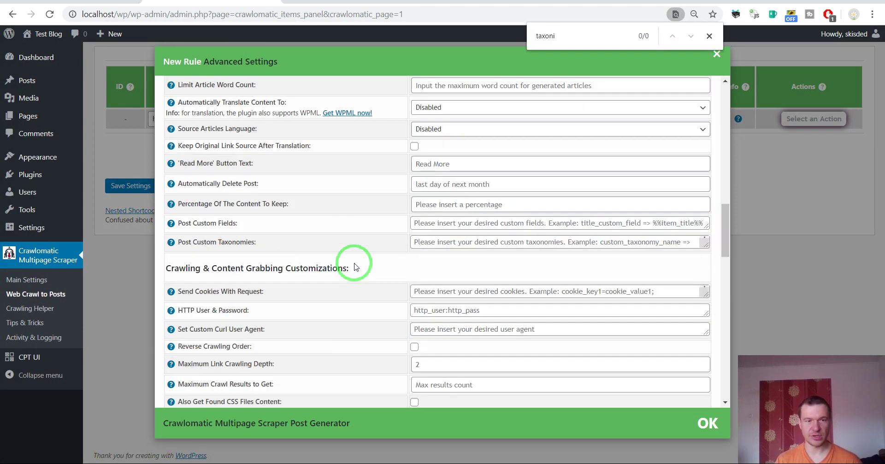
key(BackSpace)
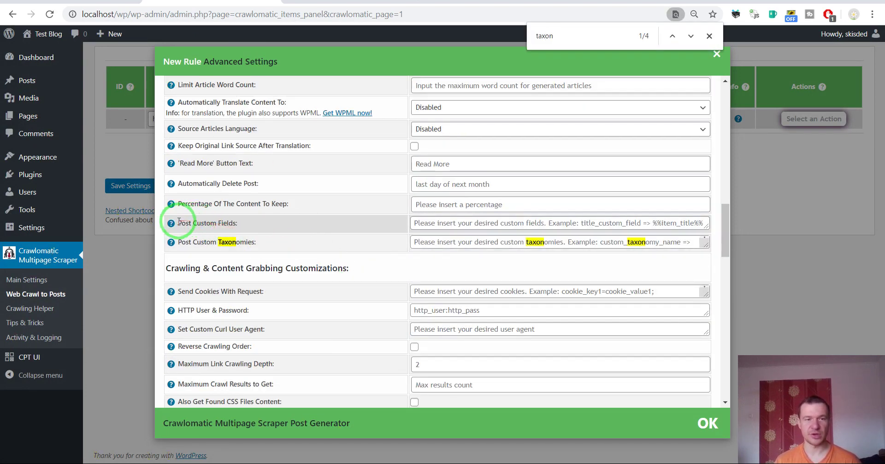
drag(178, 221, 234, 221)
key(ctrl+f)
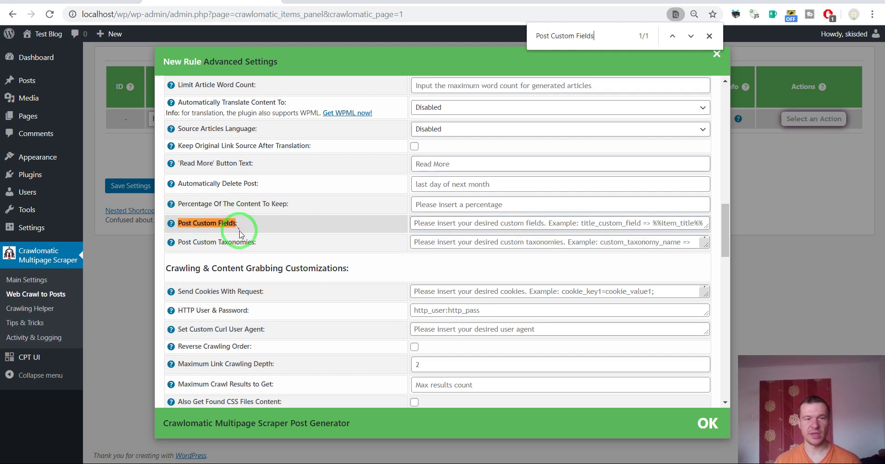
scroll(232, 219, down, 1)
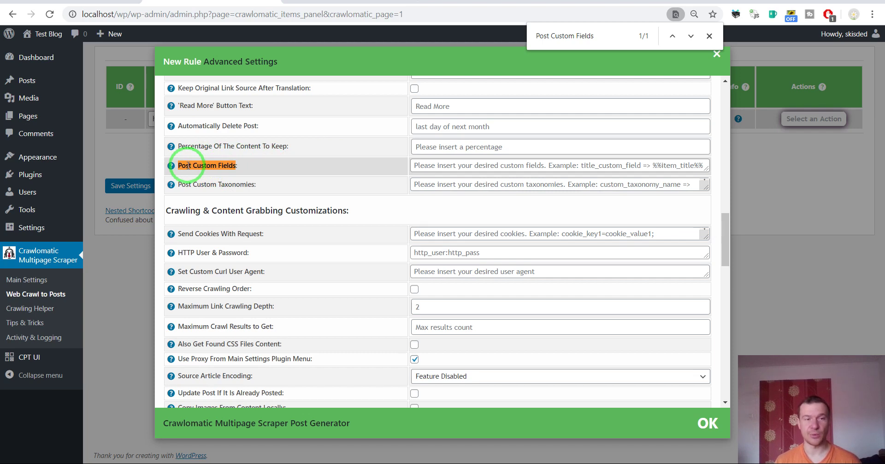
- Read the Post Custom Fields help text, examining the field name and value syntax and the list of usable shortcodes
mouse_move(174, 166)
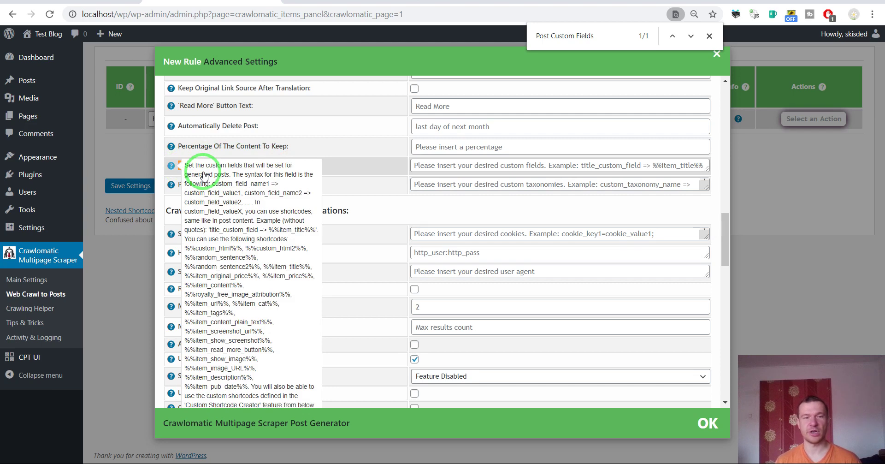
scroll(205, 177, down, 3)
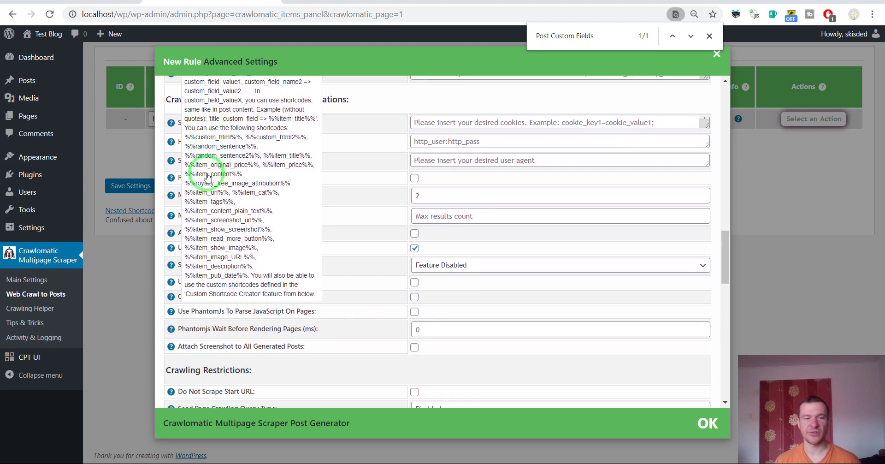
scroll(210, 184, up, 3)
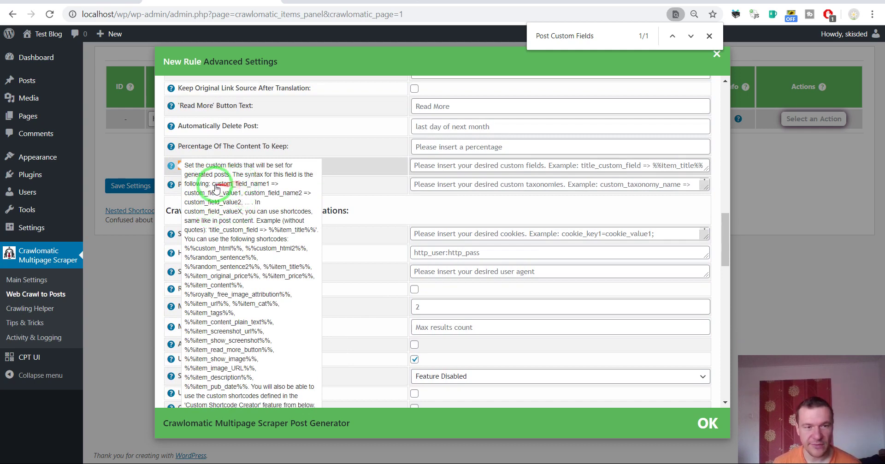
drag(212, 184, 268, 186)
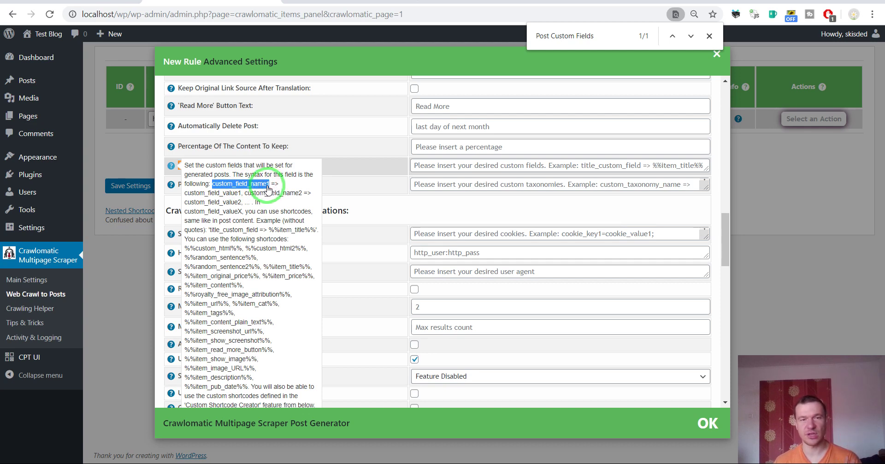
mouse_move(269, 186)
mouse_down()
mouse_move(276, 185)
mouse_move(214, 183)
mouse_move(351, 183)
mouse_up()
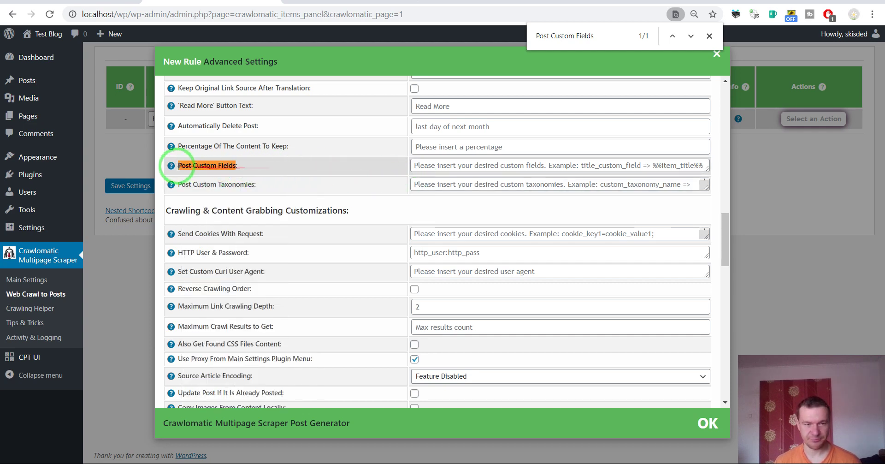
click(275, 186)
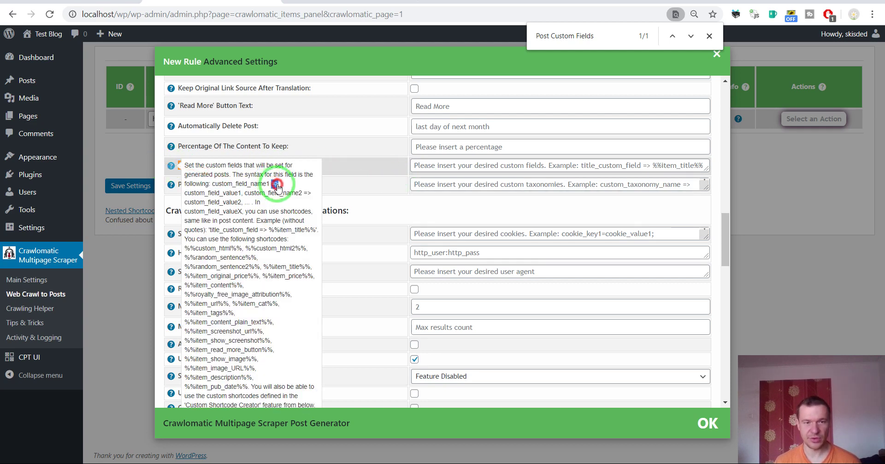
double_click(277, 185)
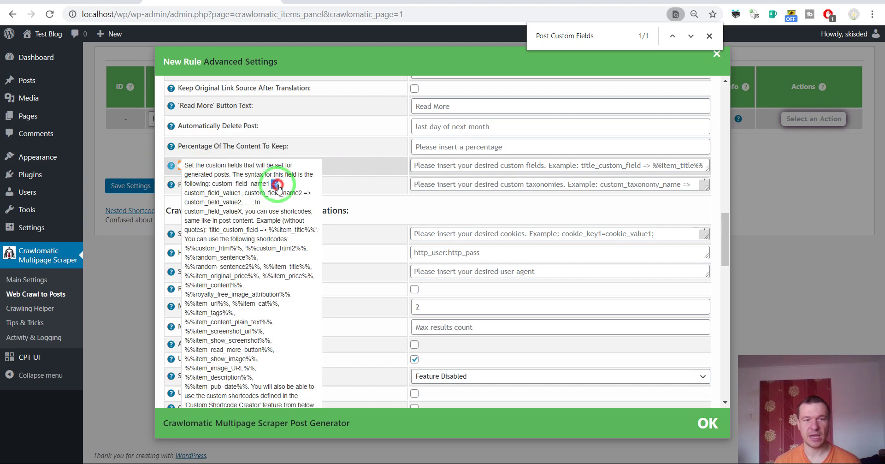
double_click(191, 194)
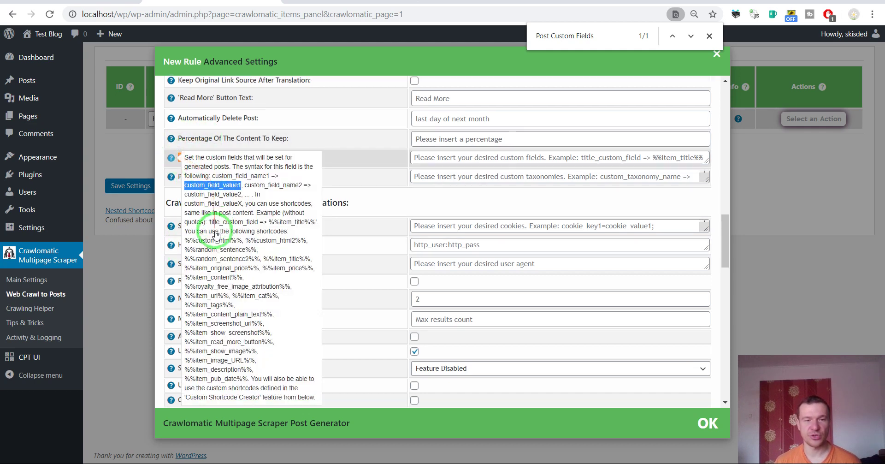
scroll(198, 189, down, 1)
drag(185, 190, 251, 330)
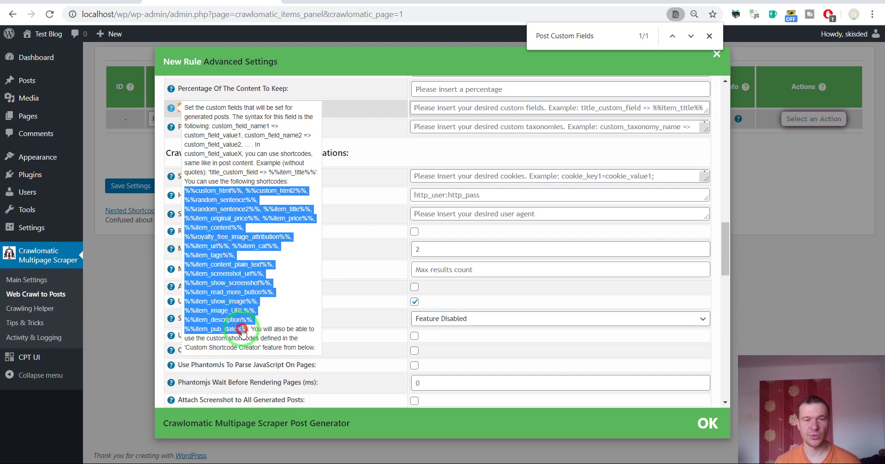
scroll(244, 329, up, 1)
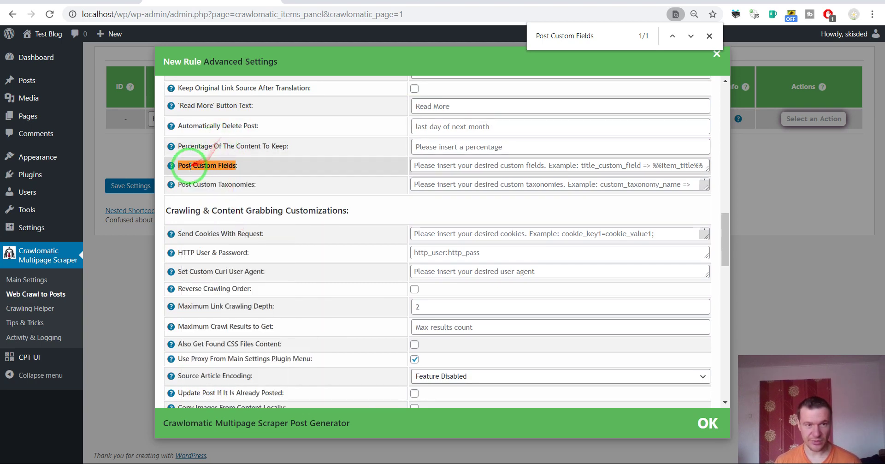
- Start the Post Custom Fields entry with "coderevolution_custom => the title is: "
click(413, 165)
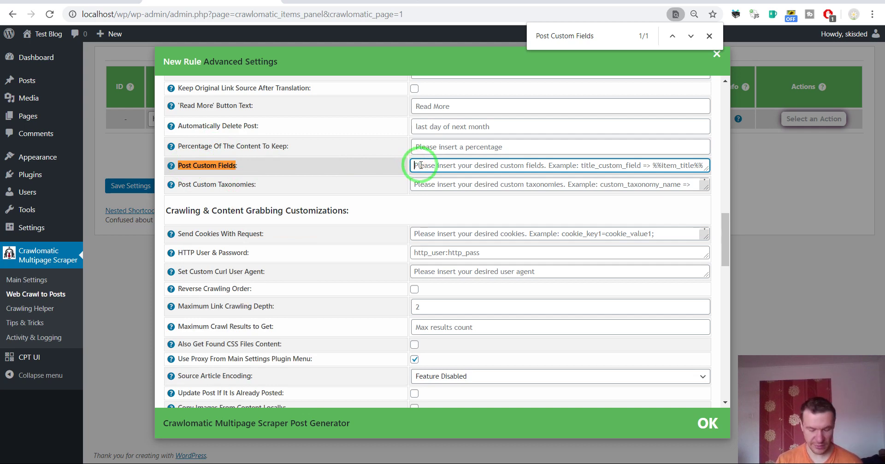
text(cu)
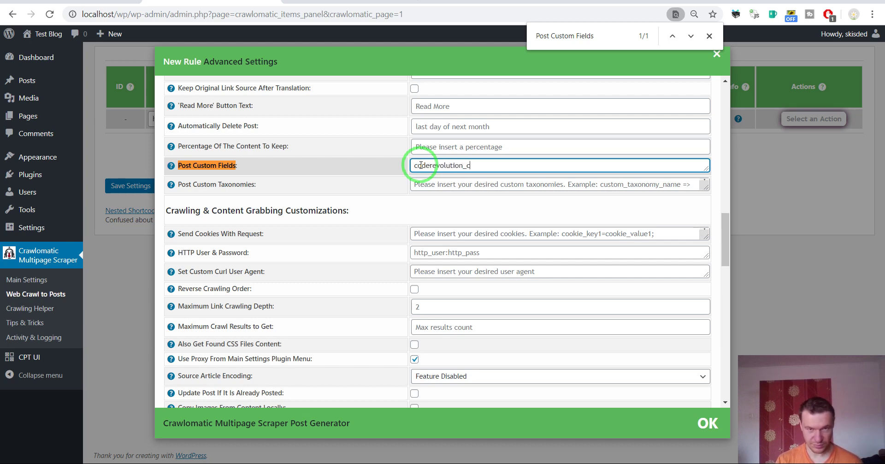
text(derevolution_custom)
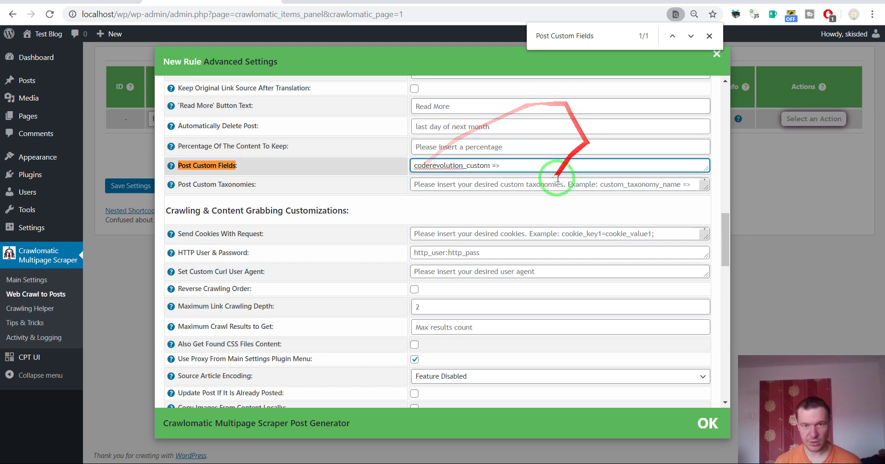
text( =)
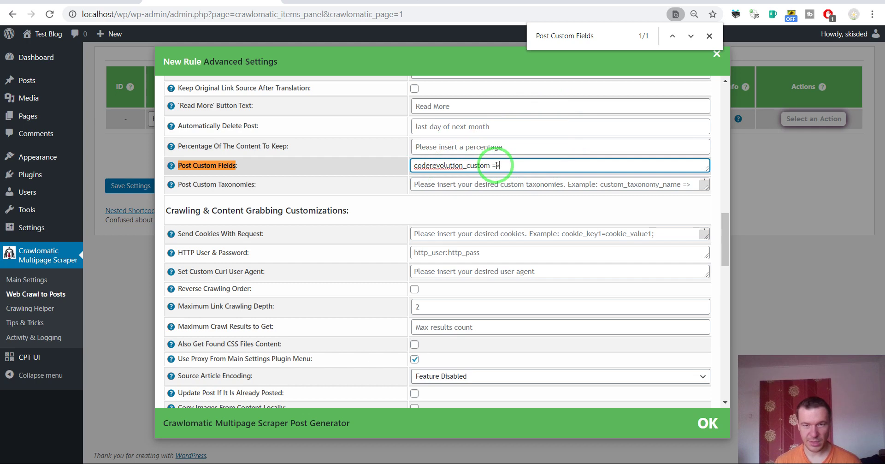
text(> the tiel)
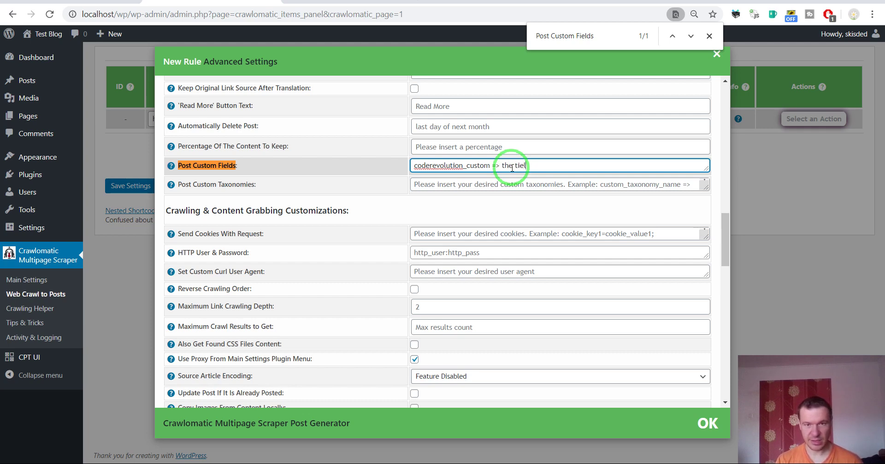
key(BackSpace)
key(BackSpace)
text(tle is:)
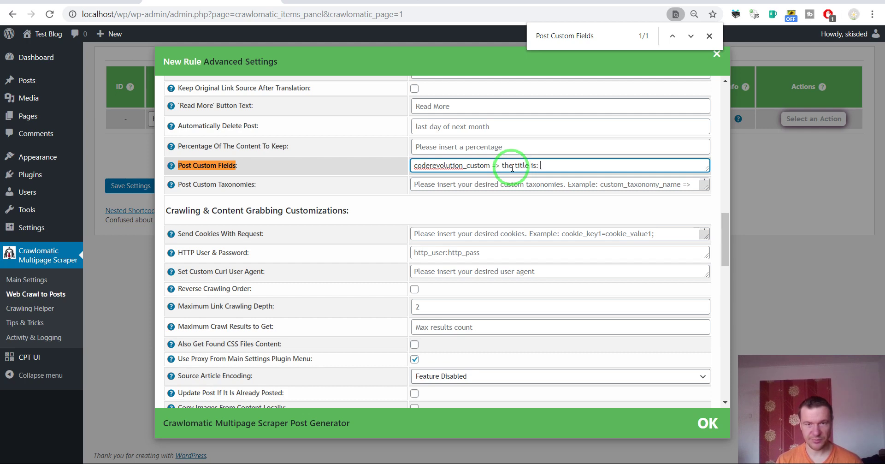
- Search the page for "title" and copy the %%item_title%% shortcode from the Post Custom Fields help text
mouse_move(170, 165)
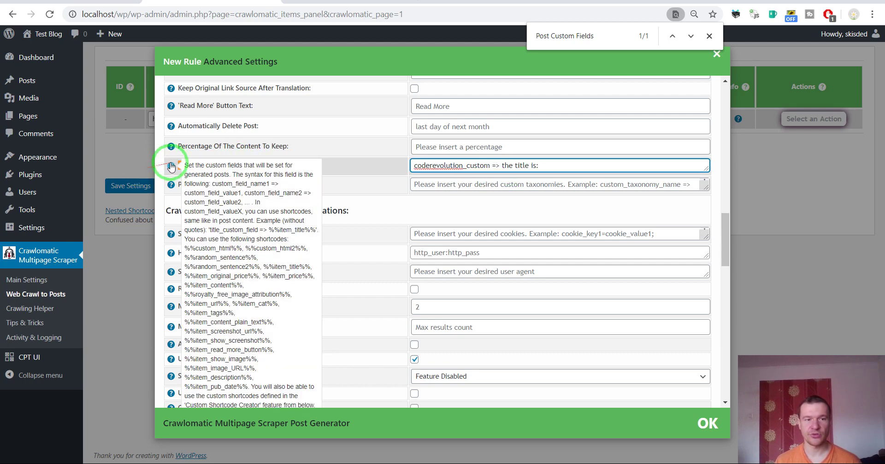
key(ctrl+f)
text(t)
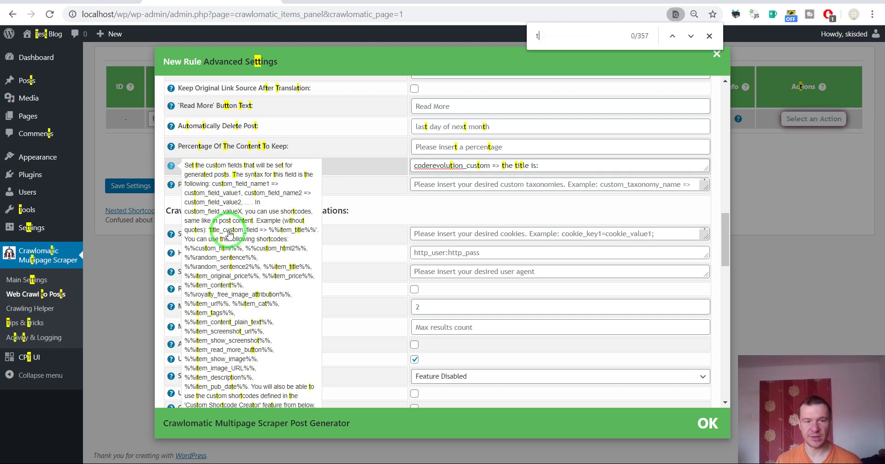
text(itle)
scroll(184, 228, up, 12)
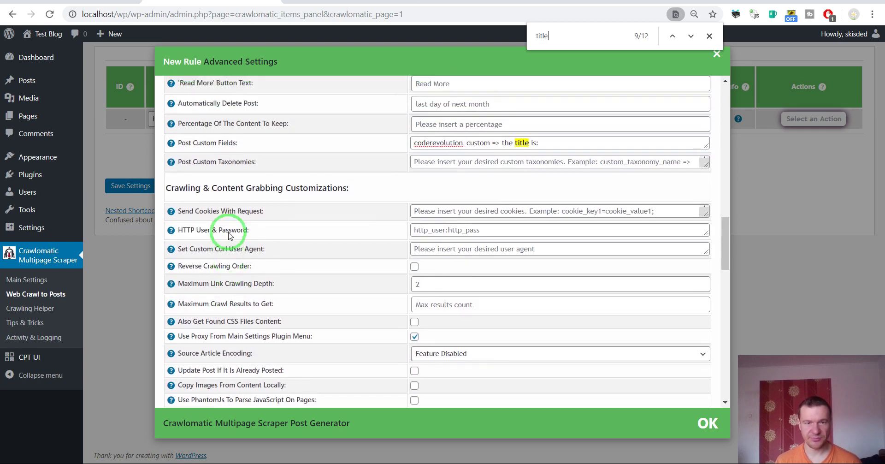
mouse_move(171, 271)
scroll(249, 309, down, 1)
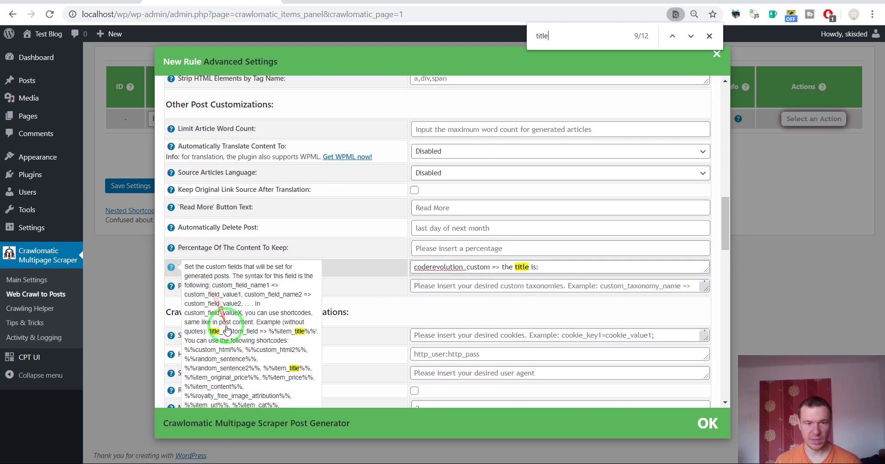
drag(264, 315, 311, 316)
key(ctrl+c)
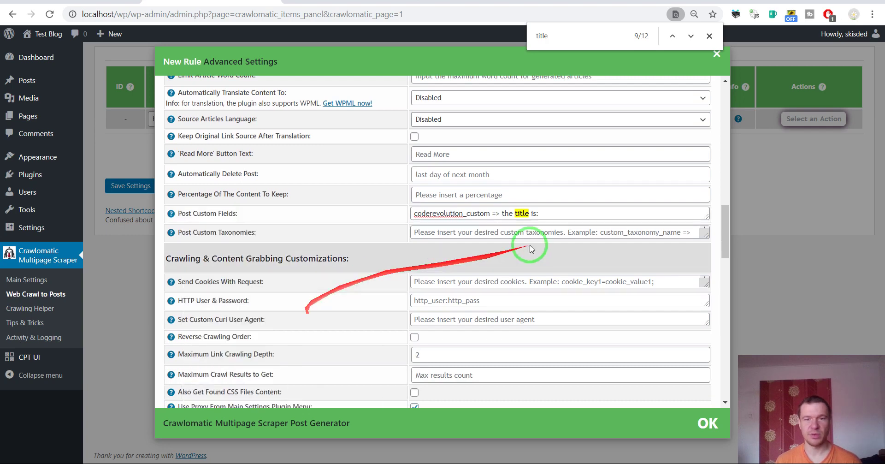
- Append the %%item_title%% shortcode to the coderevolution_custom entry and review its field name and value parts
click(563, 213)
key(ctrl+v)
click(421, 213)
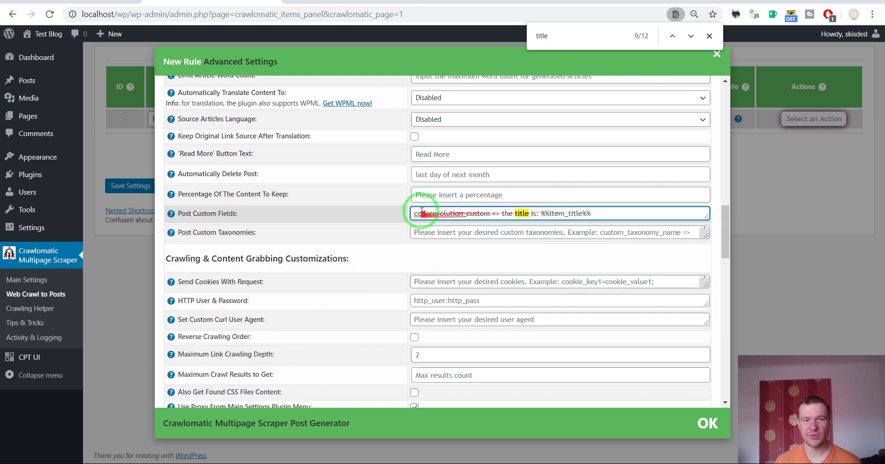
drag(414, 213, 491, 211)
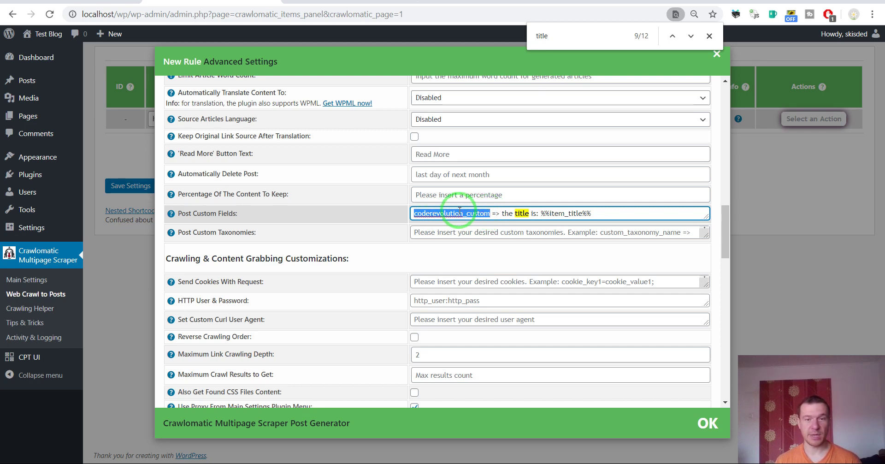
drag(502, 213, 599, 213)
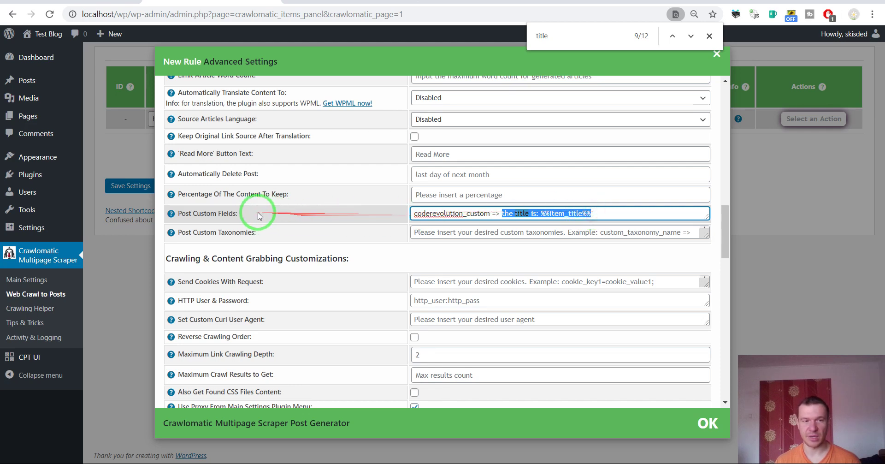
- Close the advanced settings, save the new TechCrunch rule and run it
click(134, 142)
click(132, 187)
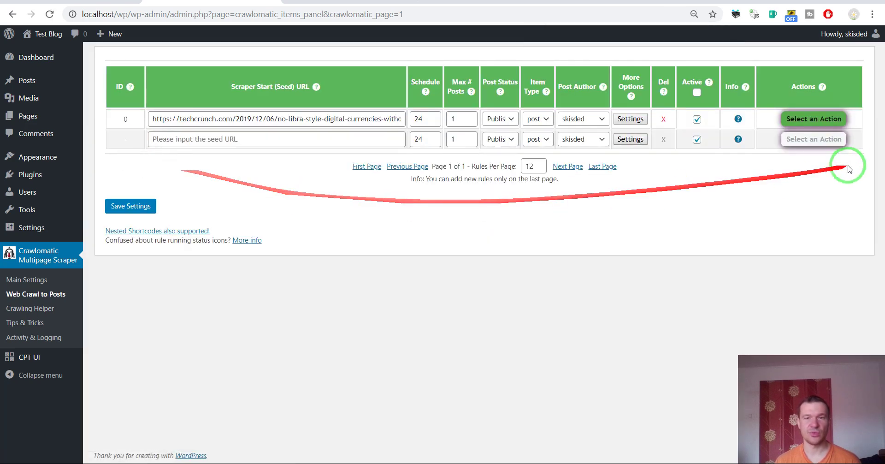
click(799, 138)
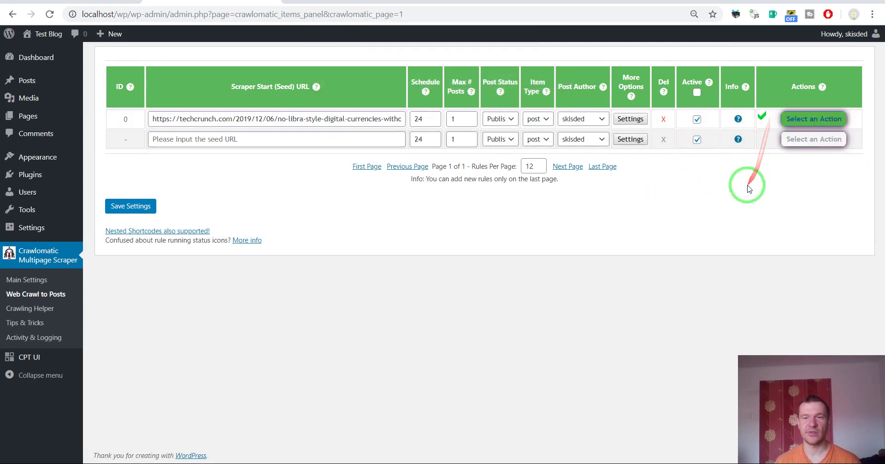
- Open the generated Libra article post from the posts list and compare its coderevolution_custom field value with the post title
click(37, 82)
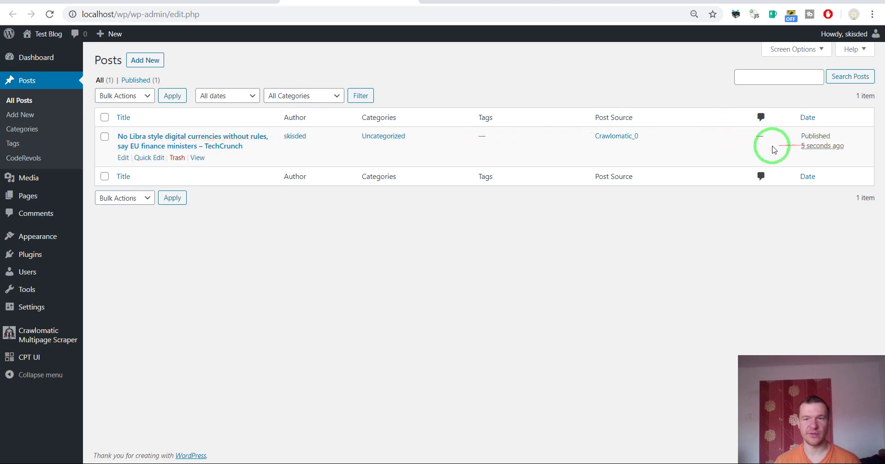
click(164, 135)
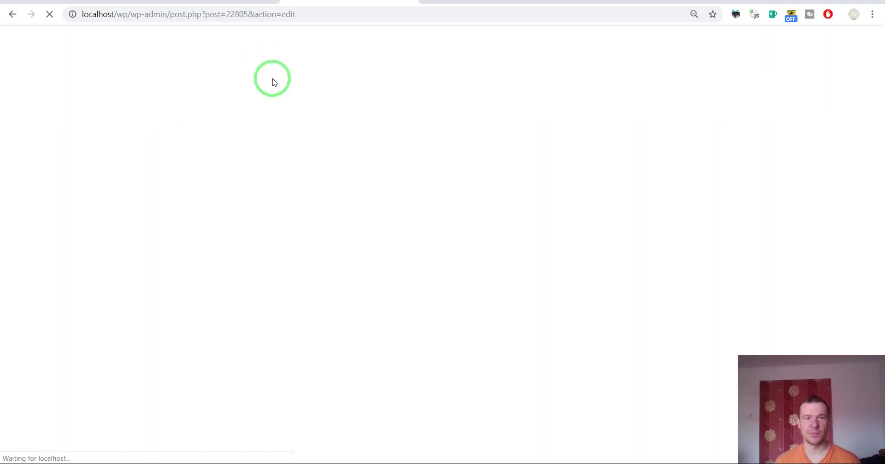
scroll(178, 167, down, 3)
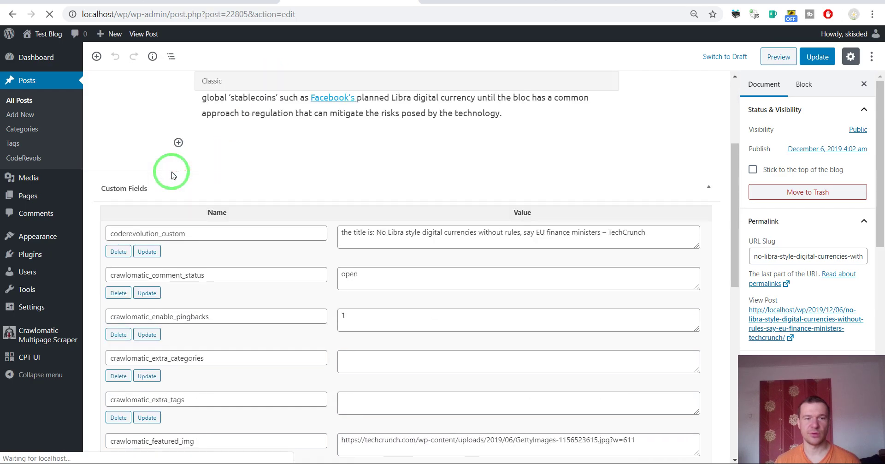
scroll(173, 173, down, 2)
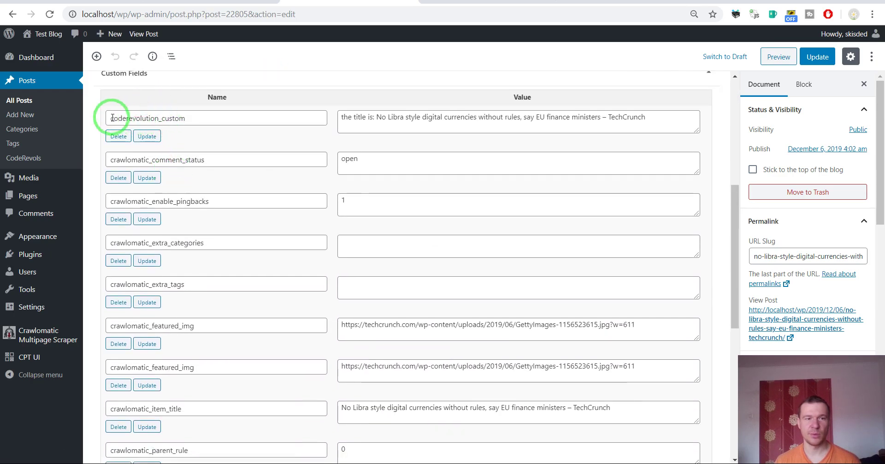
drag(112, 118, 646, 118)
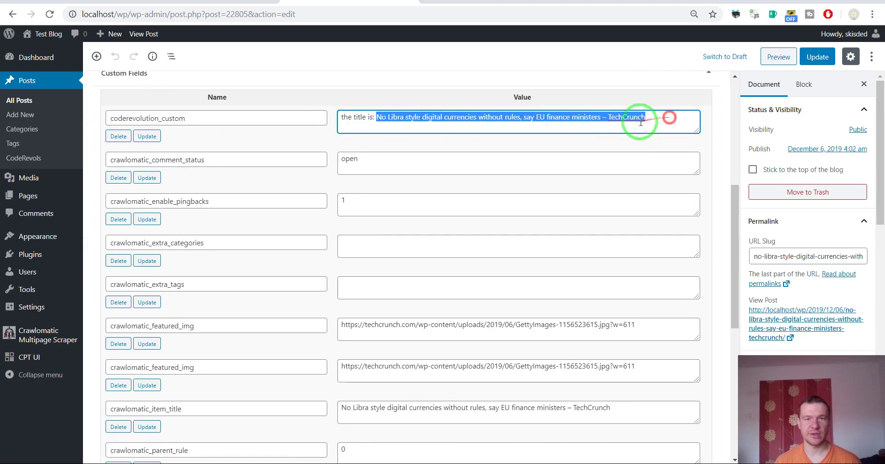
scroll(379, 180, up, 6)
scroll(379, 181, up, 1)
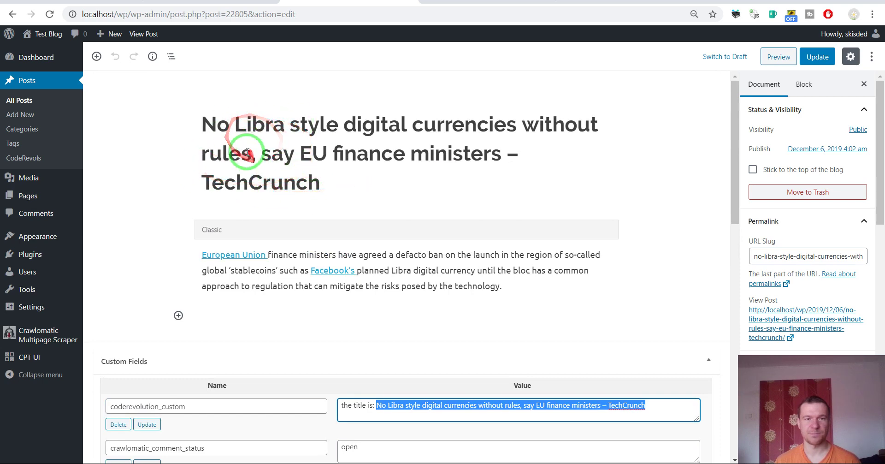
- In rule 0's advanced settings, append a comma and a copy of the existing entry to Post Custom Fields
click(231, 2)
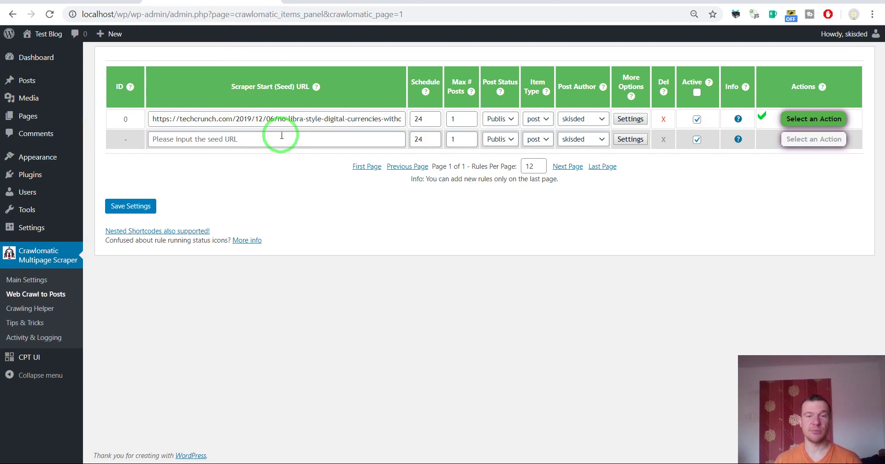
click(629, 120)
scroll(258, 198, down, 8)
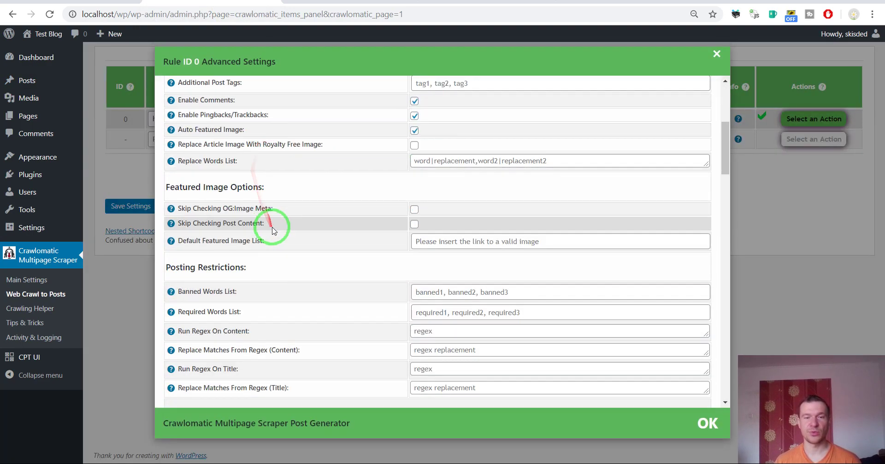
scroll(273, 230, down, 5)
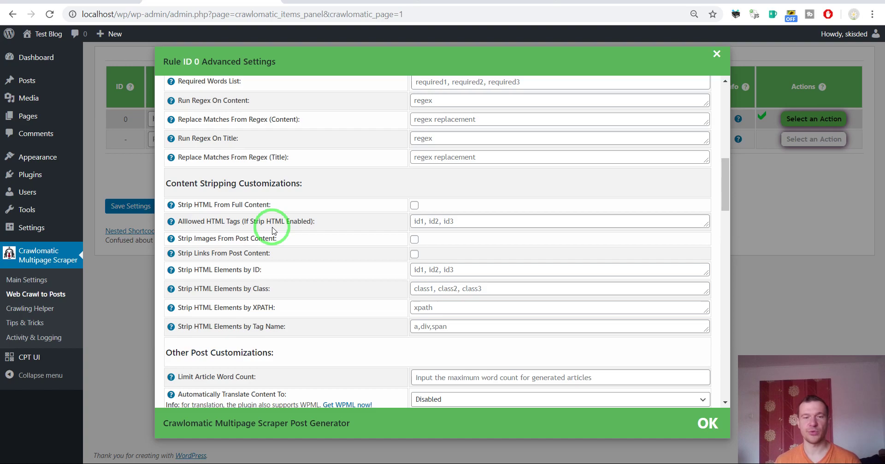
scroll(273, 230, down, 10)
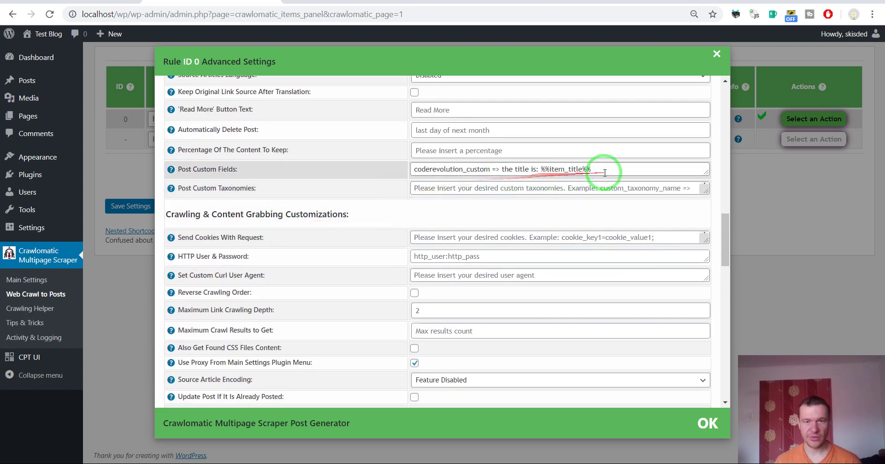
click(604, 171)
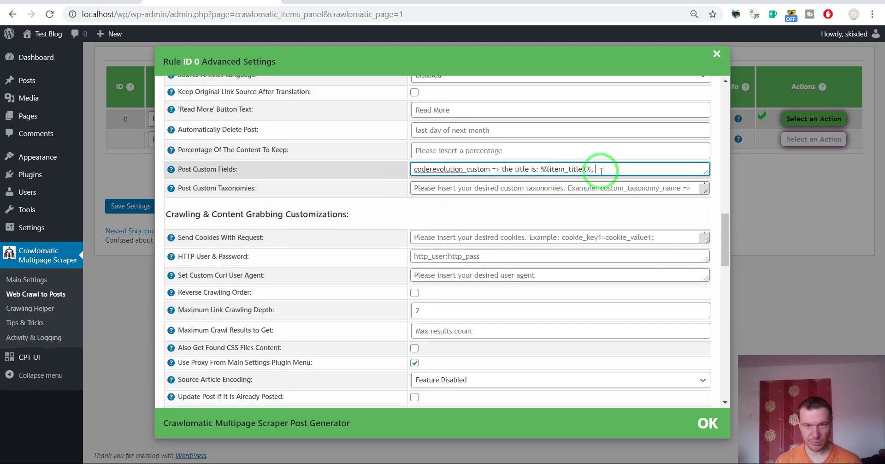
drag(592, 170, 409, 169)
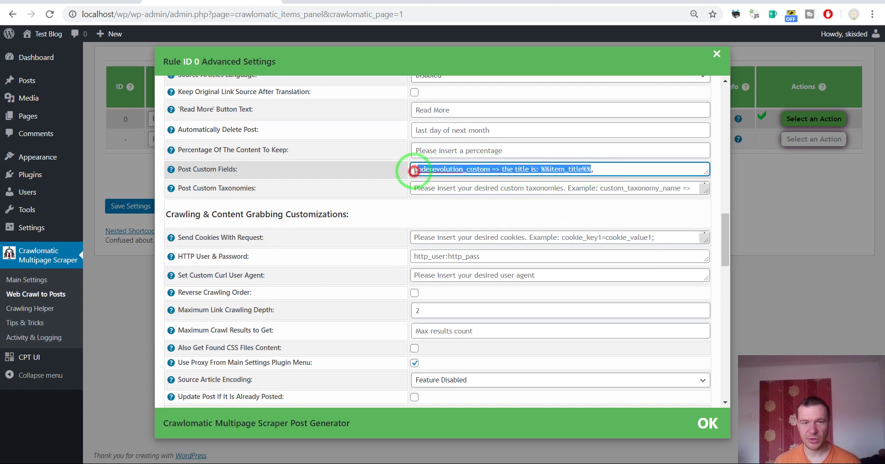
key(ctrl+c)
click(608, 172)
key(ctrl+v)
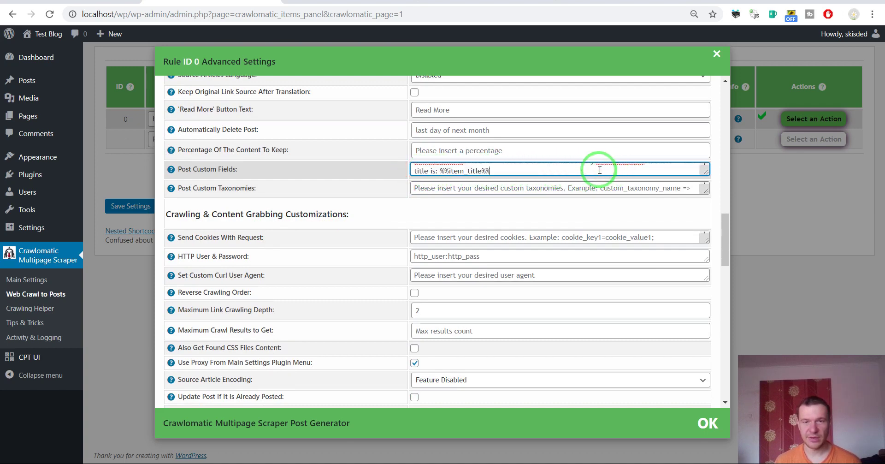
- Enlarge the Post Custom Fields box, change the second entry to "TEST1 => %%item_url%%" and save the rule settings
drag(705, 174, 695, 253)
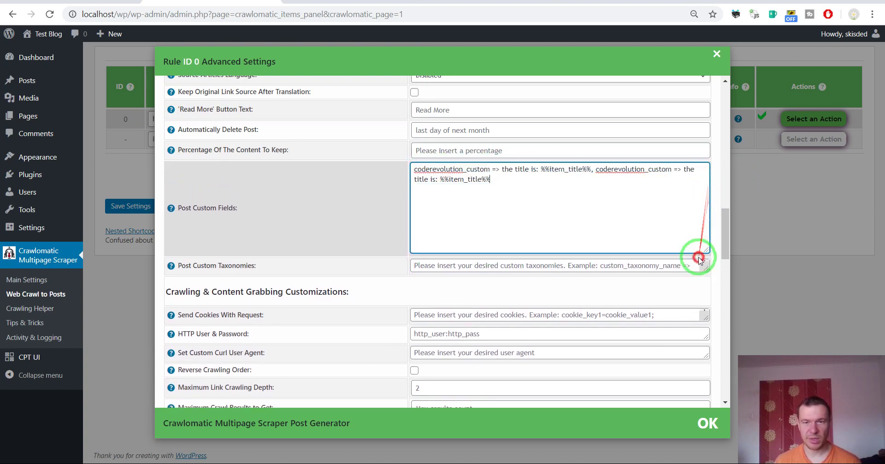
drag(596, 170, 665, 177)
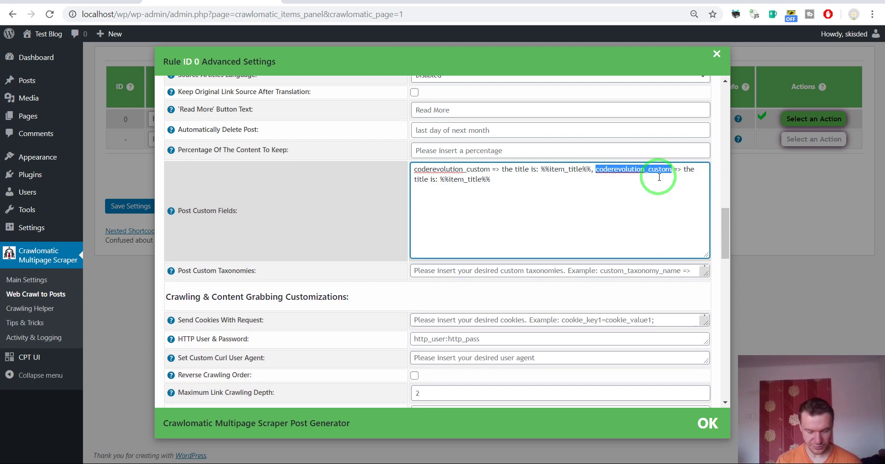
text(TEST1)
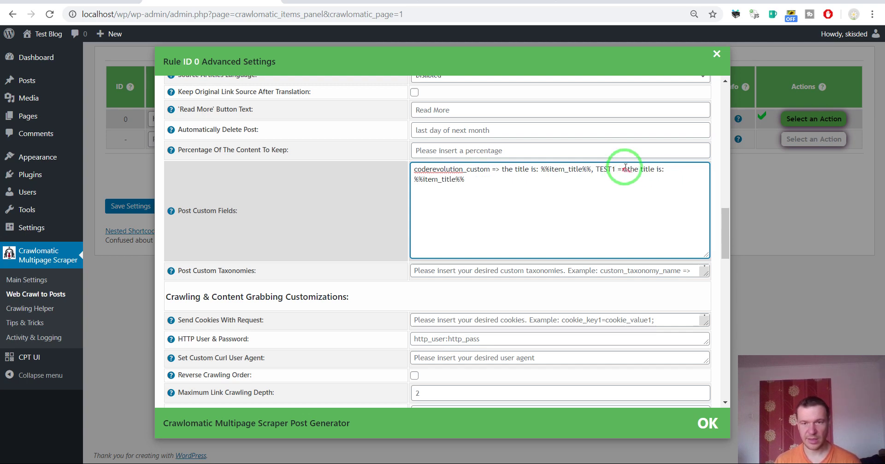
drag(628, 168, 672, 170)
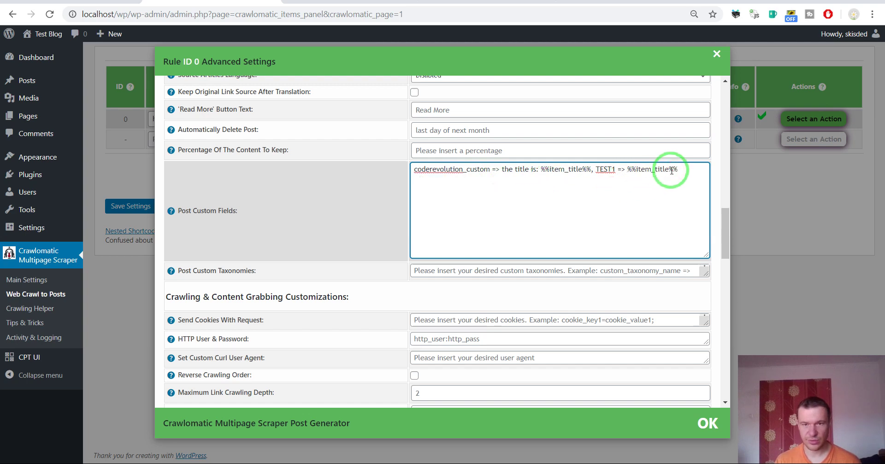
click(671, 170)
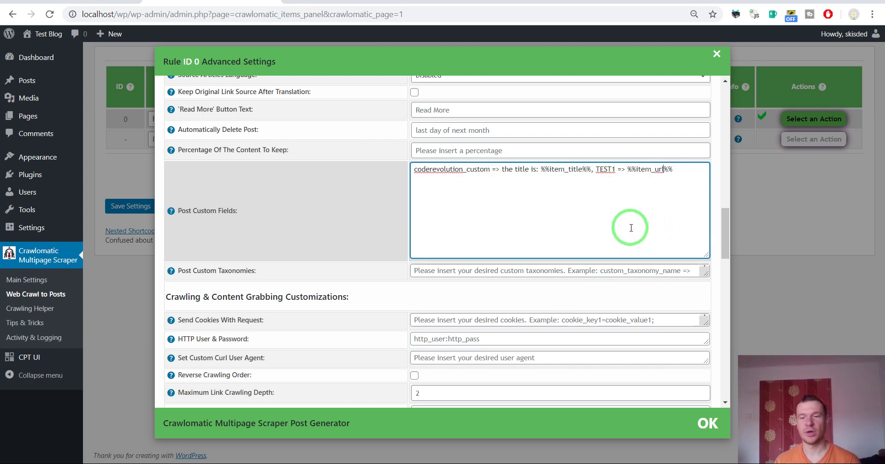
click(143, 209)
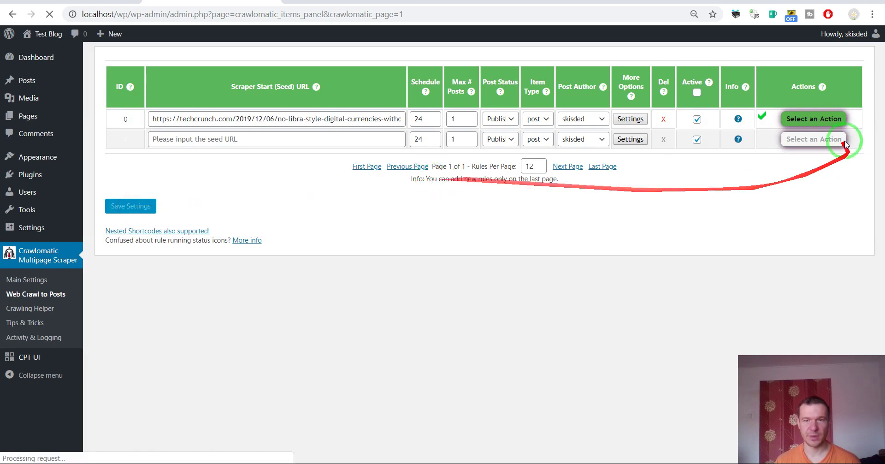
- Delete all posts generated by rule 0 and run the rule again
click(814, 119)
click(810, 169)
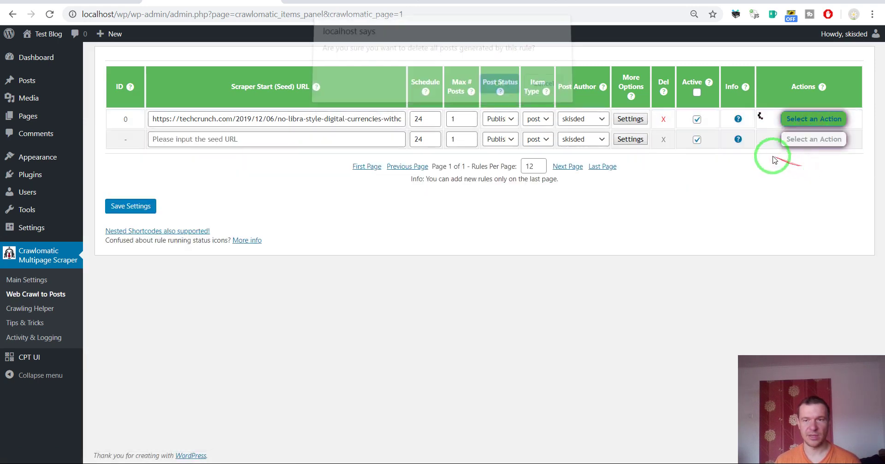
click(814, 119)
click(798, 140)
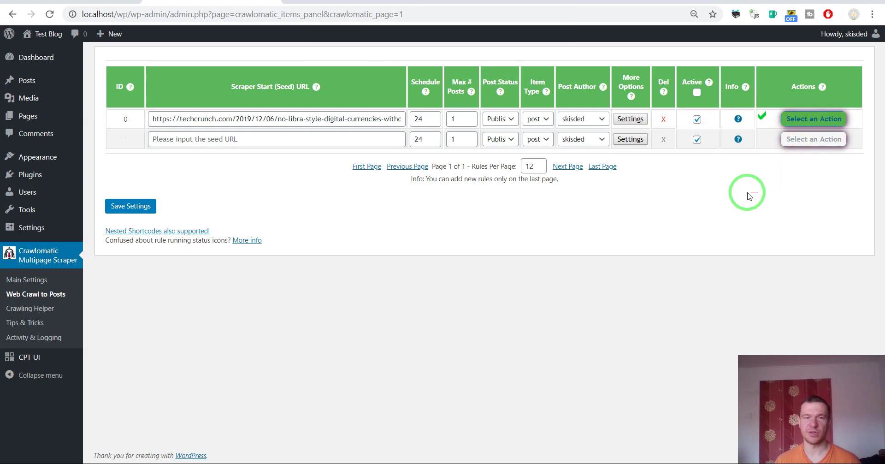
- Open the newly generated Libra article post from the posts list and check its coderevolution_custom and TEST1 custom fields
click(323, 1)
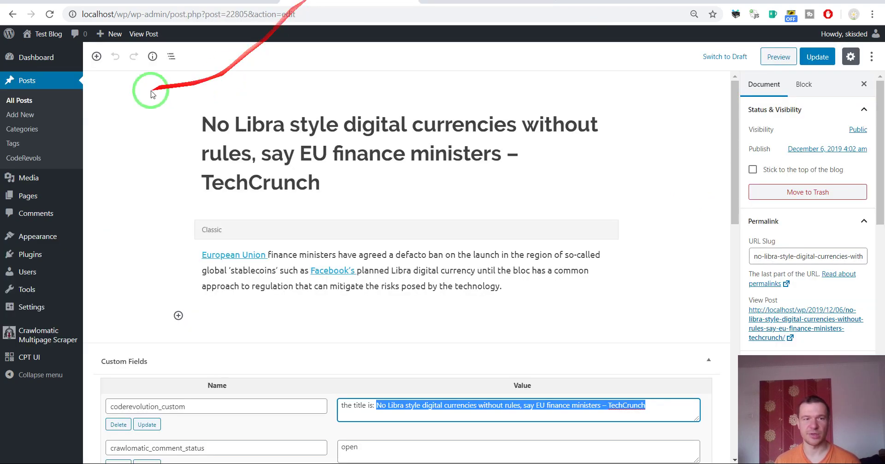
click(25, 80)
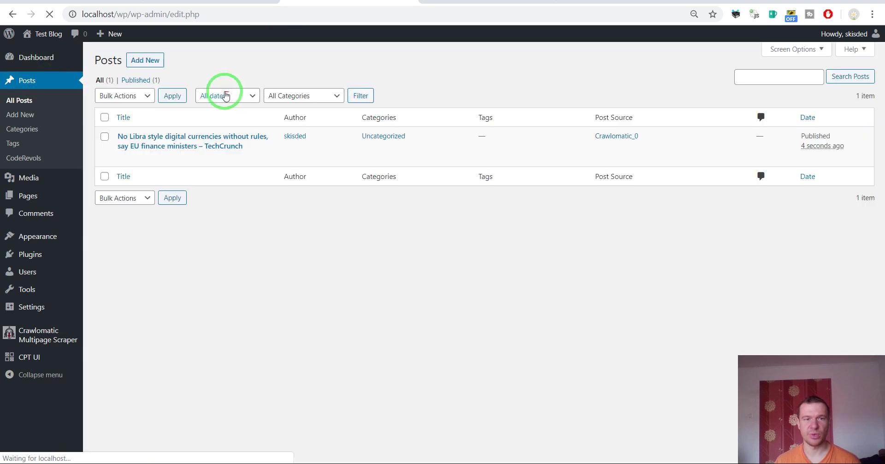
click(159, 146)
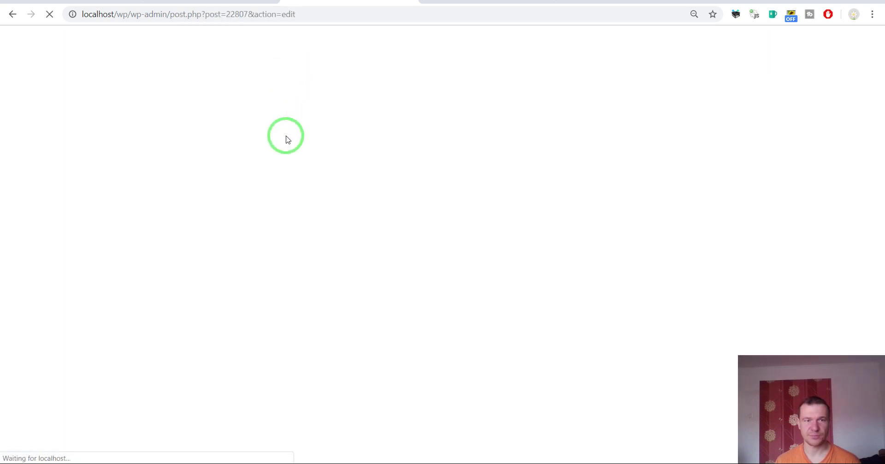
scroll(287, 136, down, 4)
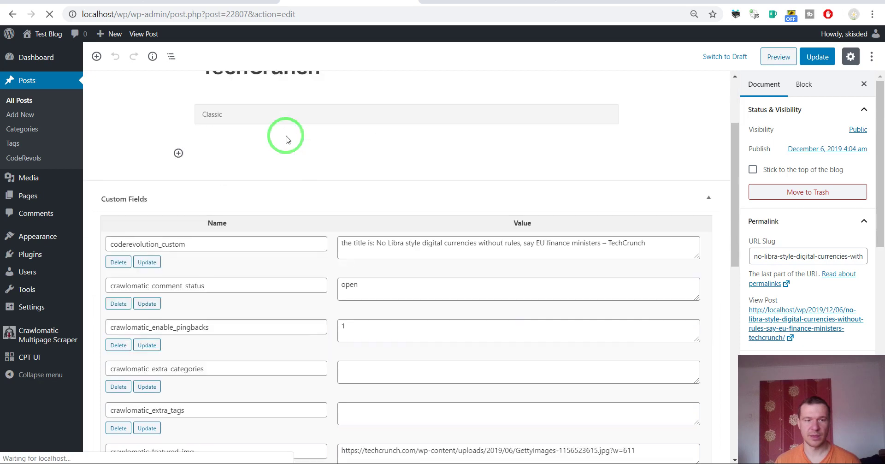
drag(188, 175, 111, 176)
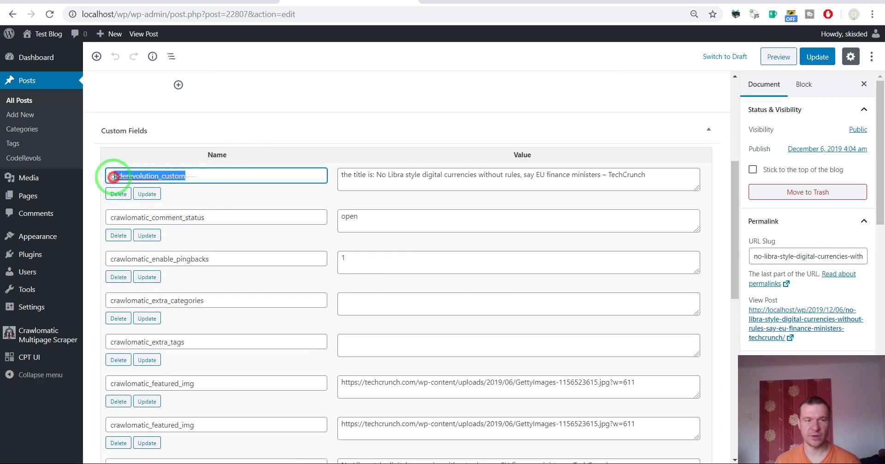
scroll(178, 175, down, 10)
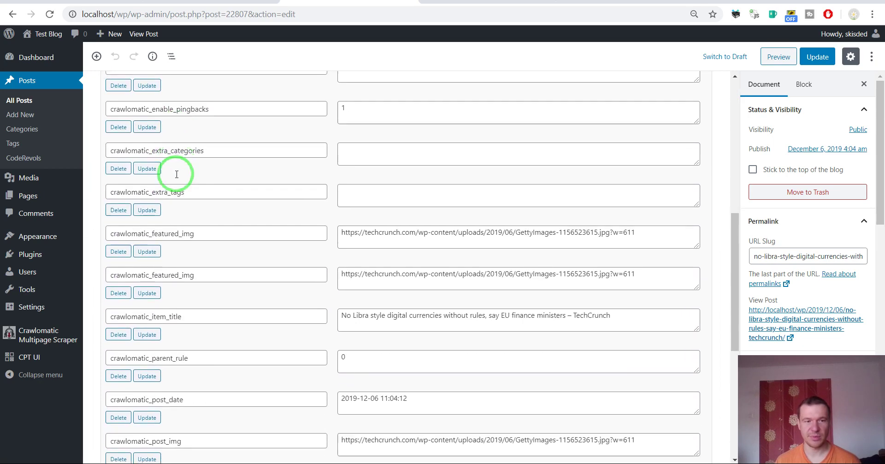
drag(138, 308, 109, 308)
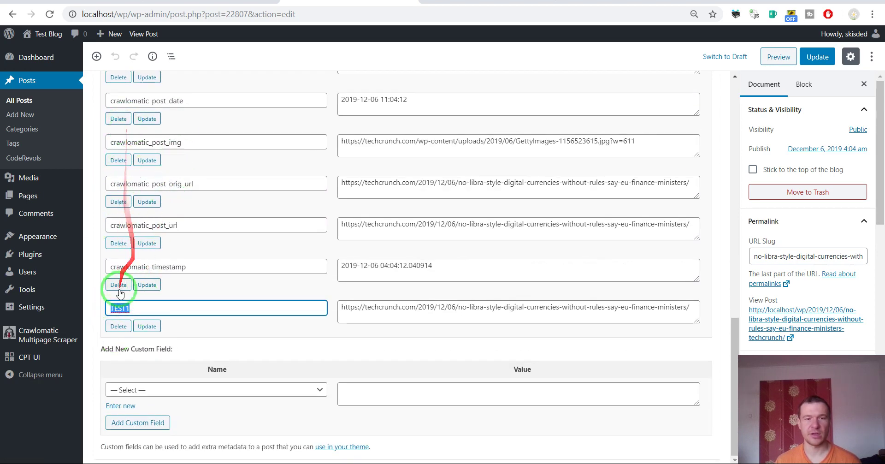
click(116, 306)
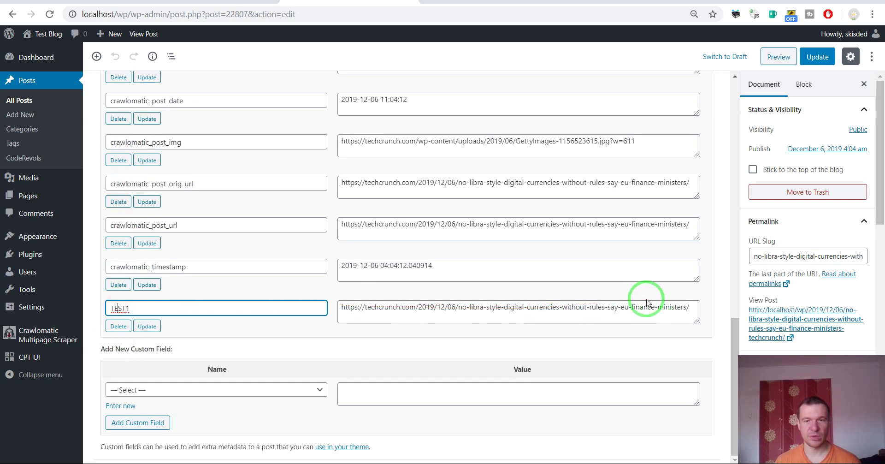
scroll(437, 329, up, 5)
scroll(438, 333, up, 7)
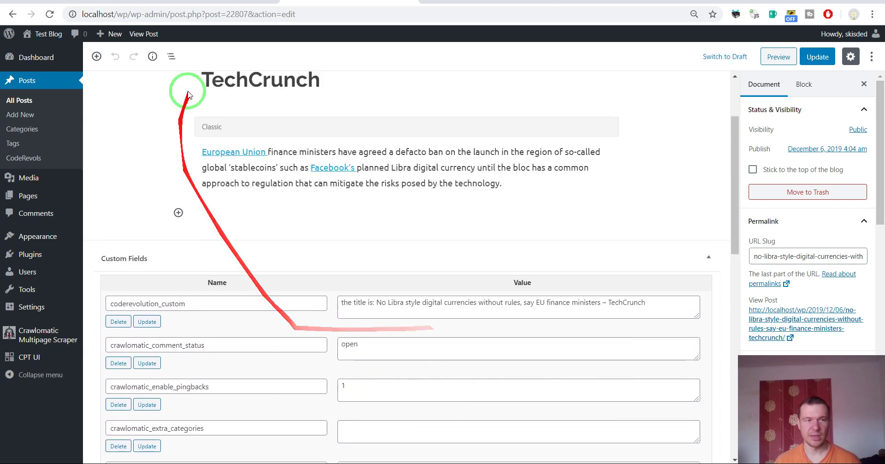
- Reopen rule 0's advanced settings and locate the Post Custom Taxonomies option by searching the page for "taxon"
click(242, 2)
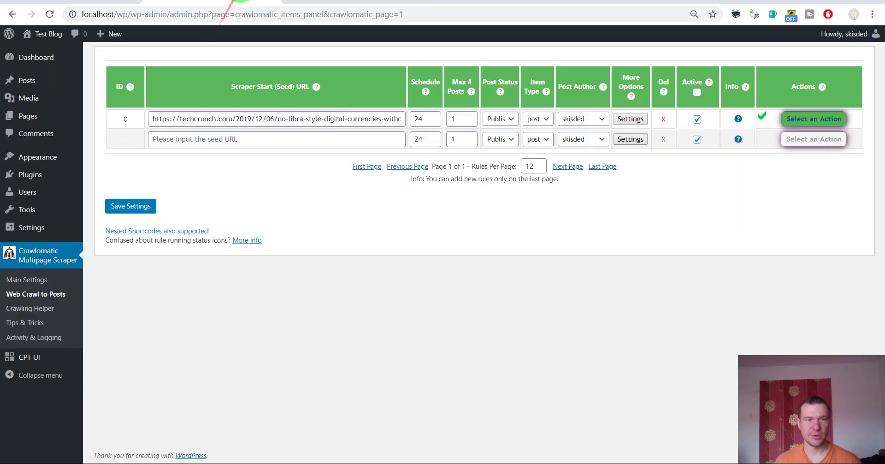
click(630, 118)
scroll(291, 206, down, 6)
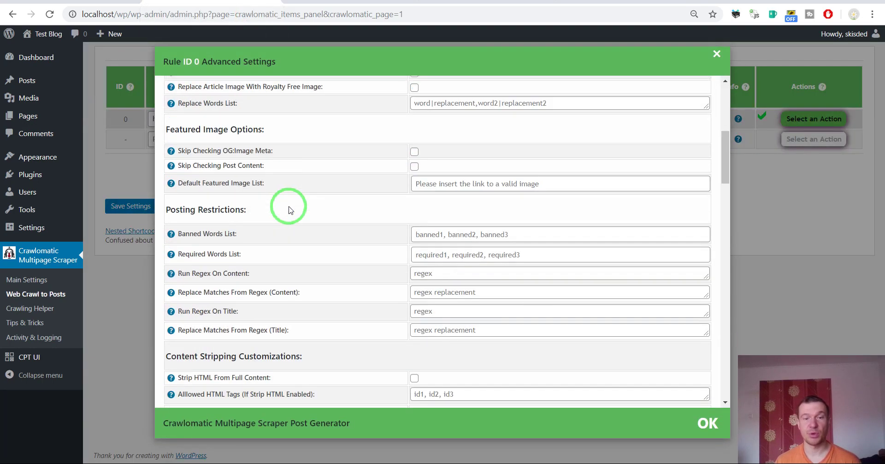
scroll(291, 209, down, 7)
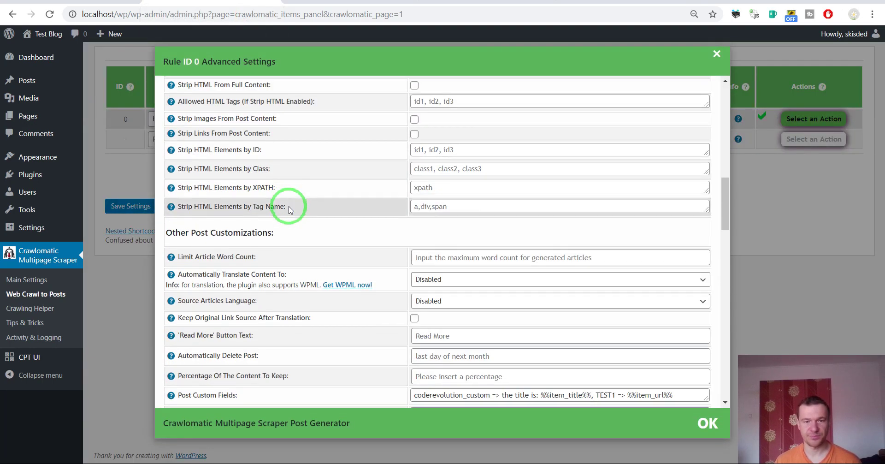
key(ctrl+f)
text(taxon)
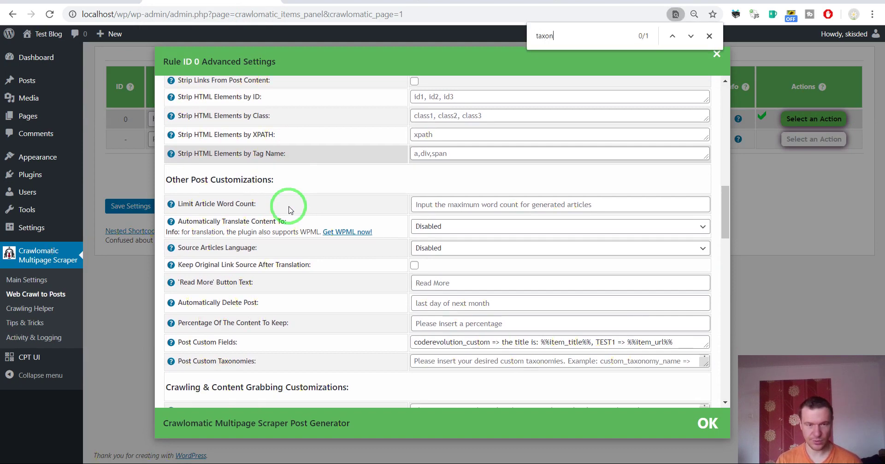
scroll(290, 209, down, 4)
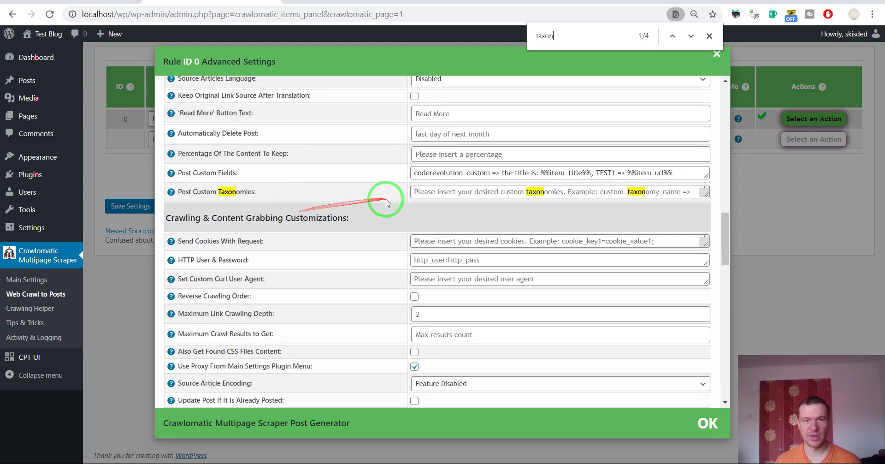
scroll(375, 191, up, 2)
- Read the Post Custom Taxonomies help text and try a copy of the Post Custom Fields entries in that option
click(436, 226)
drag(435, 225, 373, 247)
mouse_move(172, 246)
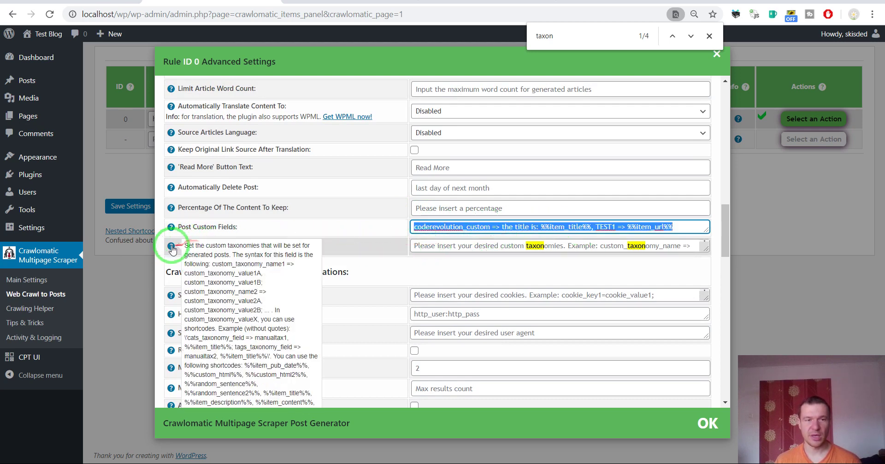
scroll(203, 265, down, 1)
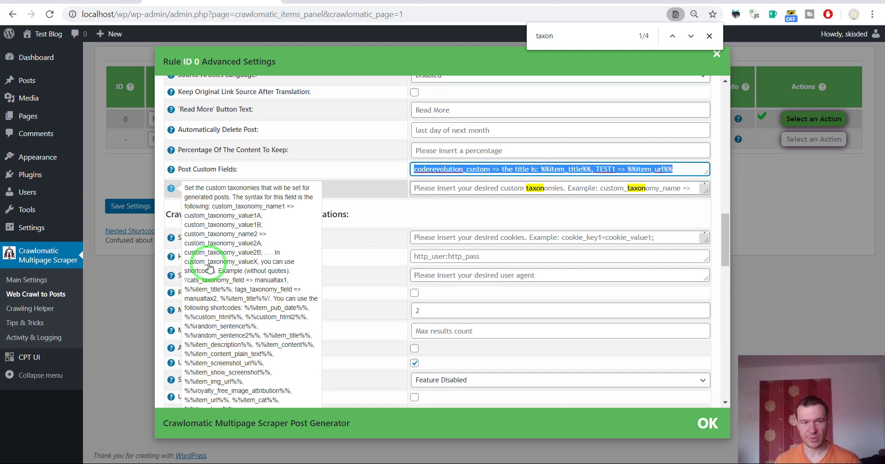
click(438, 189)
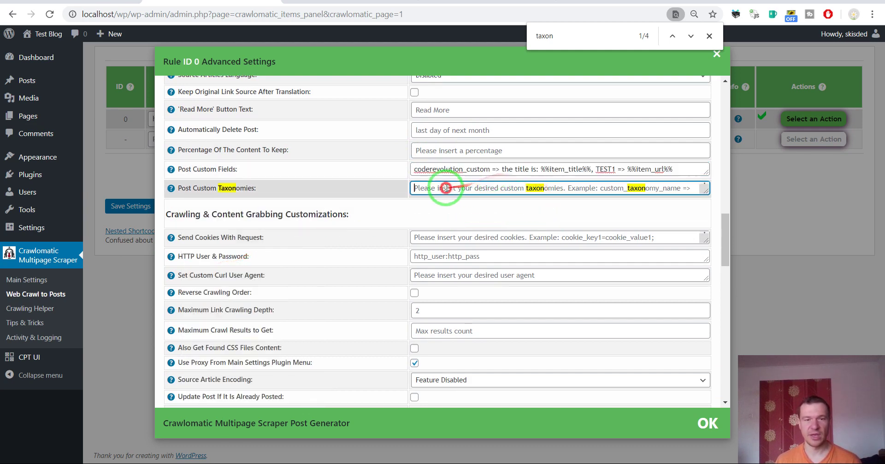
key(ctrl+v)
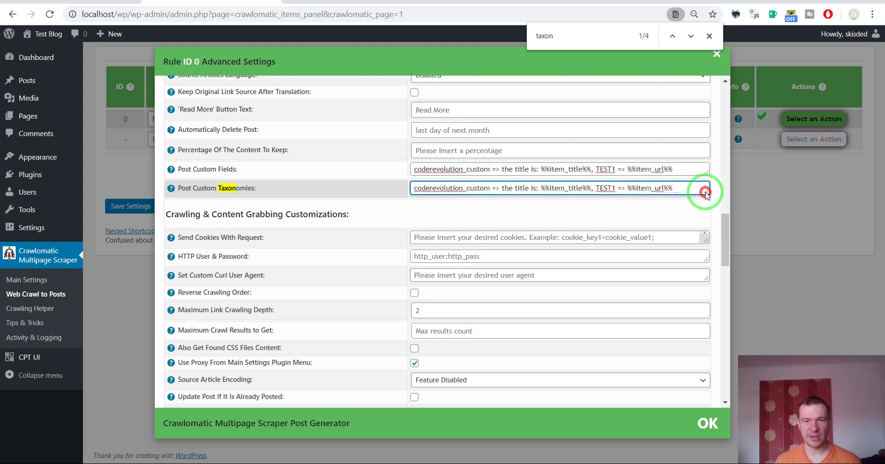
drag(706, 193, 704, 285)
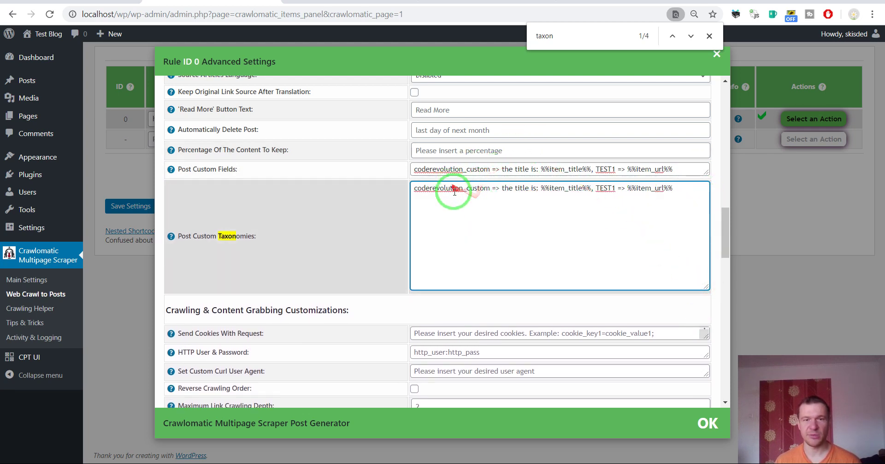
triple_click(499, 200)
key(BackSpace)
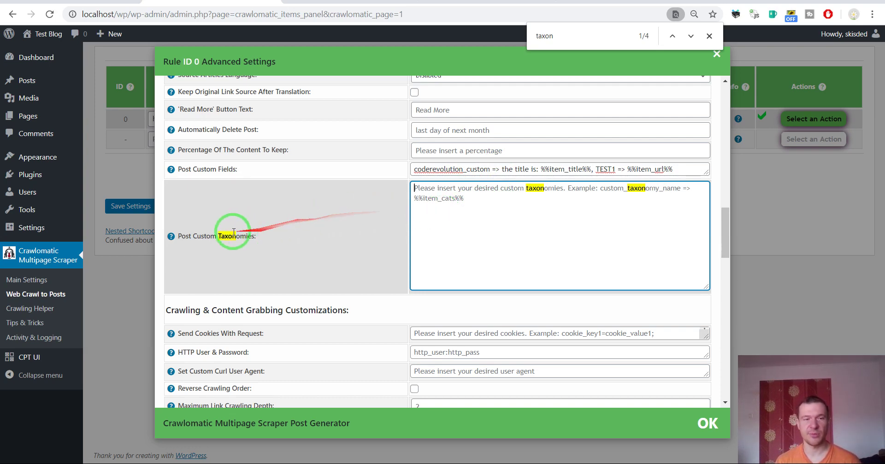
- Compare the custom field name coderevolution_custom with the empty Post Custom Taxonomies option and search the page for "Taxonomies"
drag(420, 169, 490, 168)
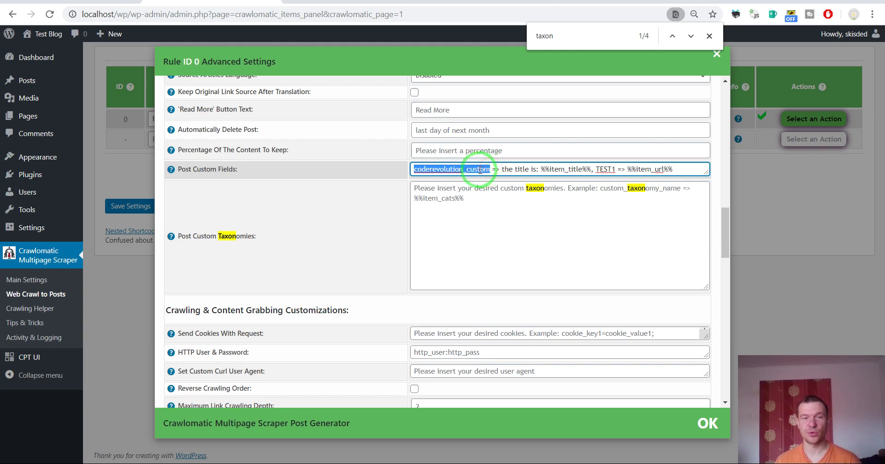
click(435, 206)
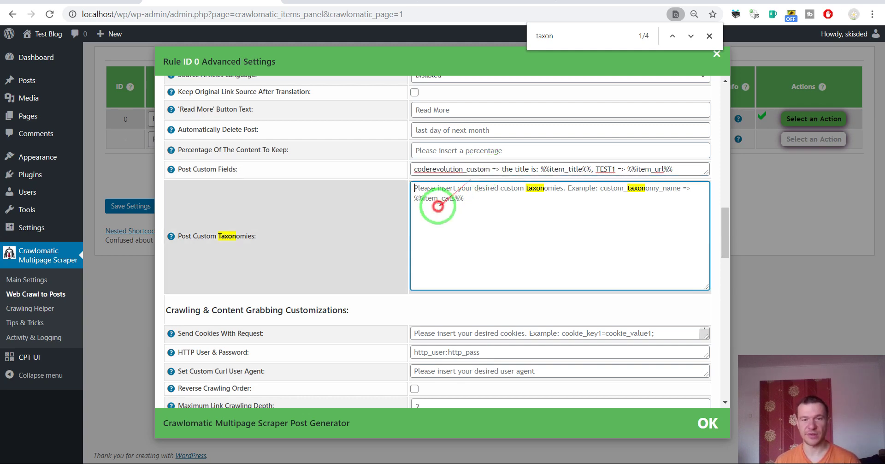
double_click(236, 235)
text(Taxonomies)
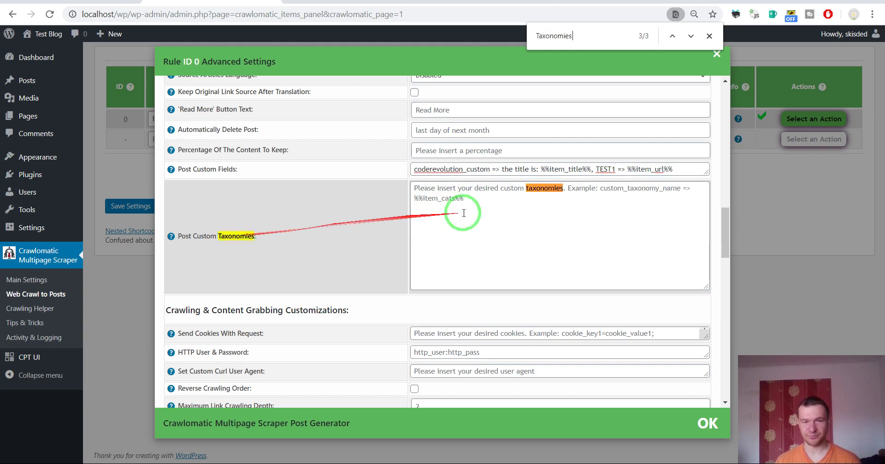
click(456, 191)
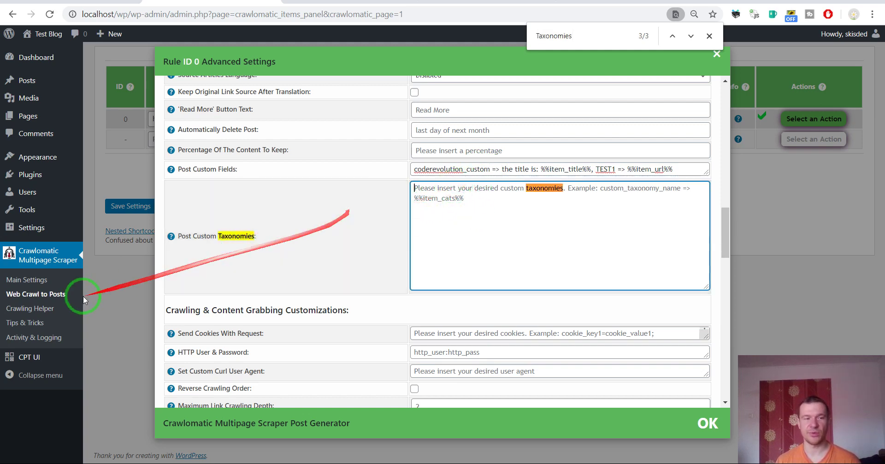
- Open CPT UI in a separate tab and examine the registered taxonomies and the post types they are attached to
mouse_move(25, 364)
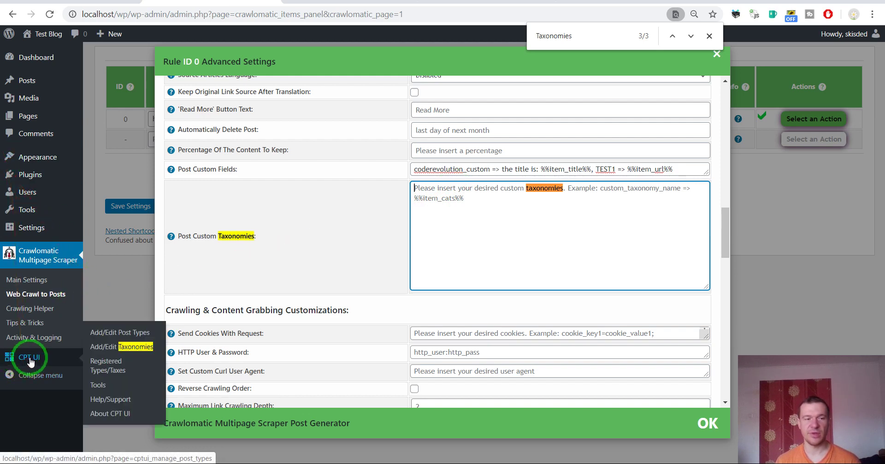
click(21, 363)
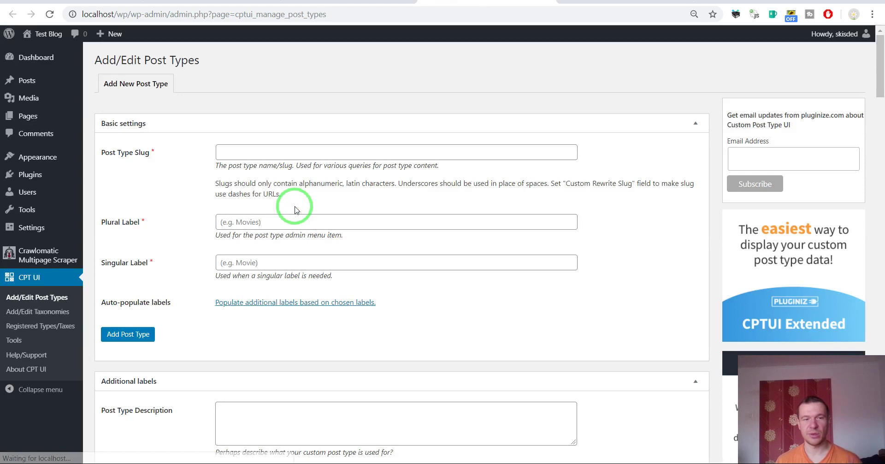
scroll(198, 241, down, 1)
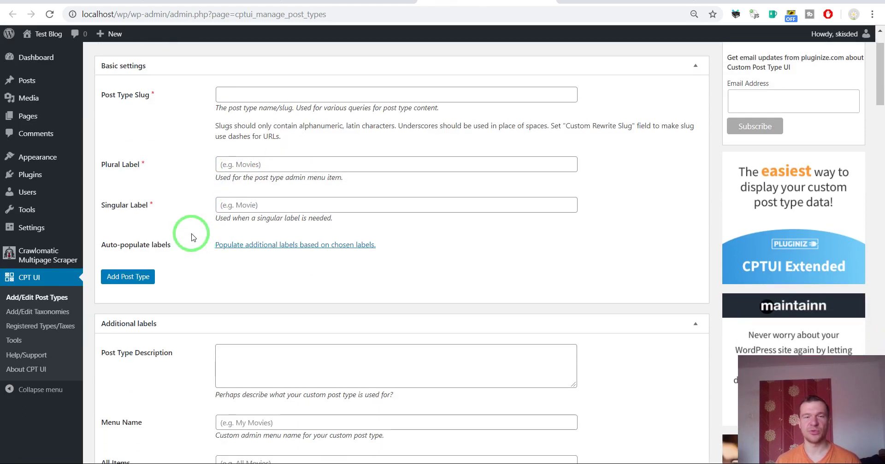
scroll(191, 236, down, 3)
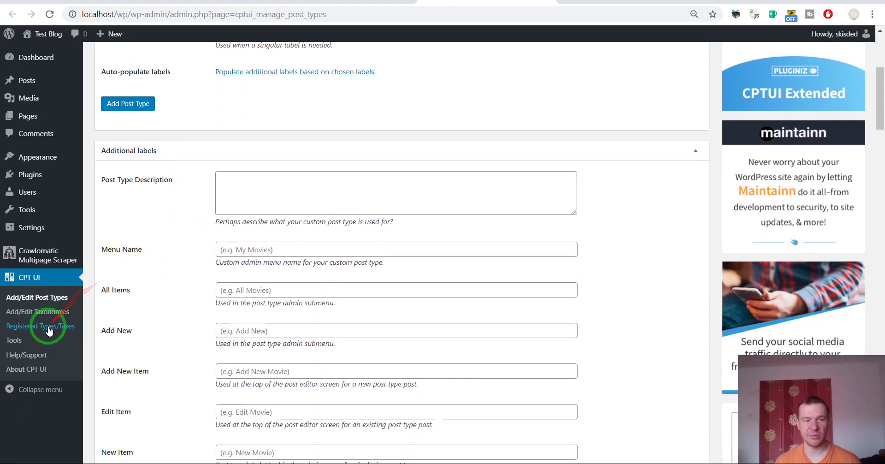
click(47, 329)
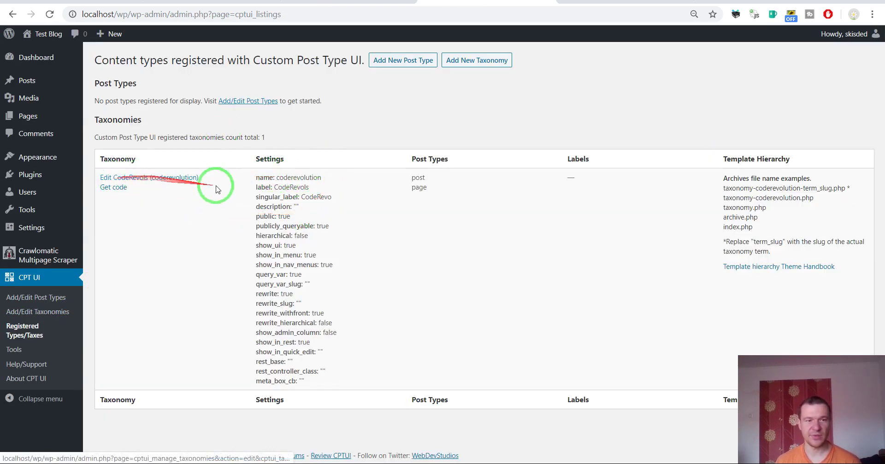
double_click(418, 187)
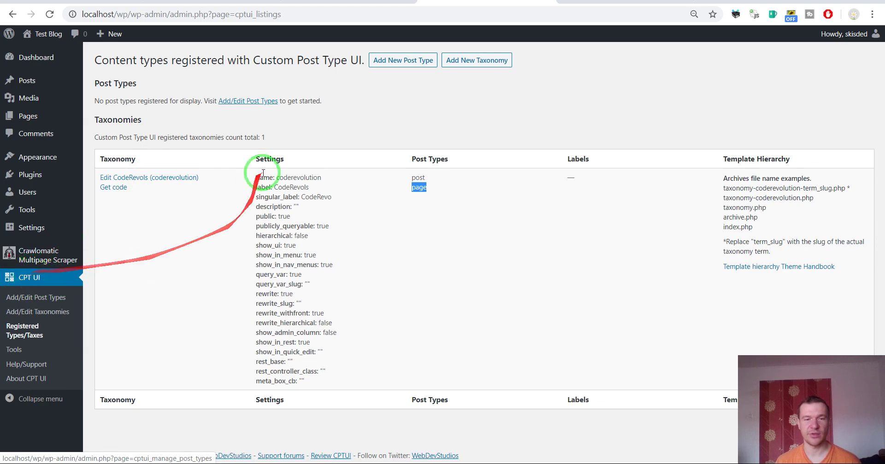
- Open the CodeRevols taxonomy for editing, copy its slug "coderevolution" and return to rule 0's advanced settings
click(125, 173)
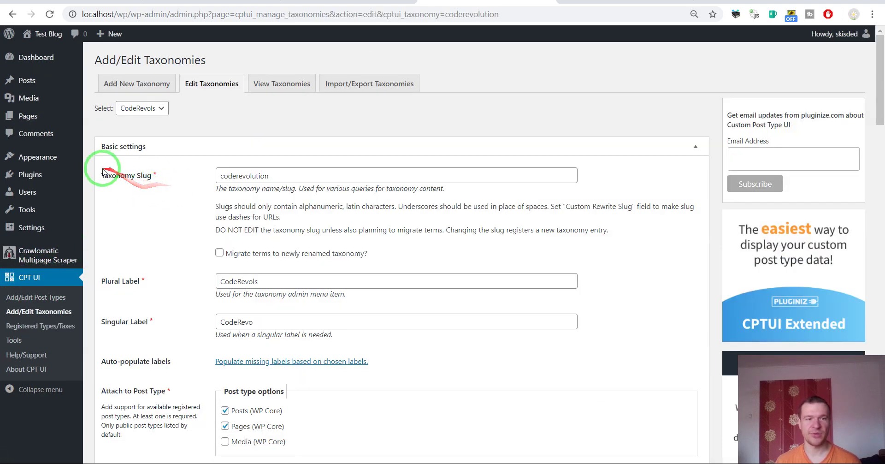
double_click(247, 176)
key(ctrl+c)
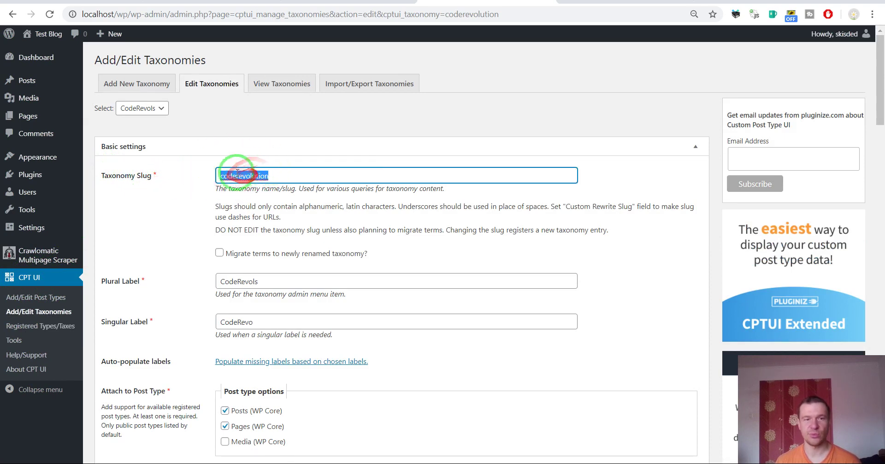
click(249, 1)
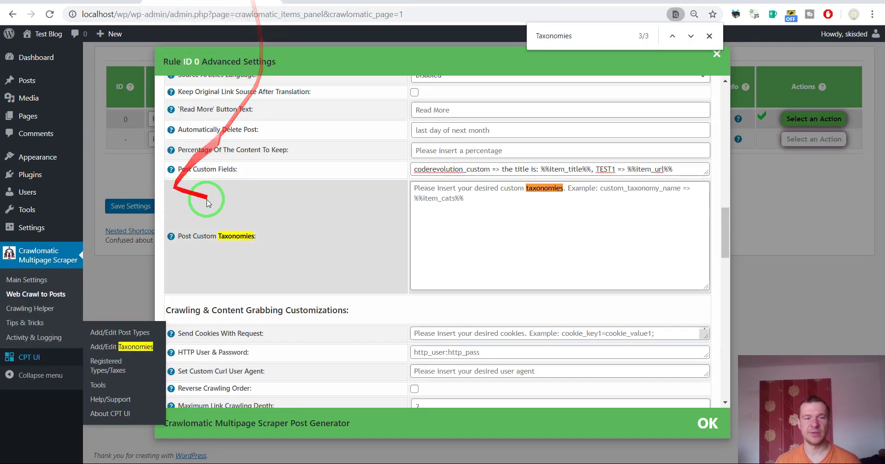
- Fill Post Custom Taxonomies with "coderevolution => awesomeValue,newValue"
click(448, 223)
key(ctrl+v)
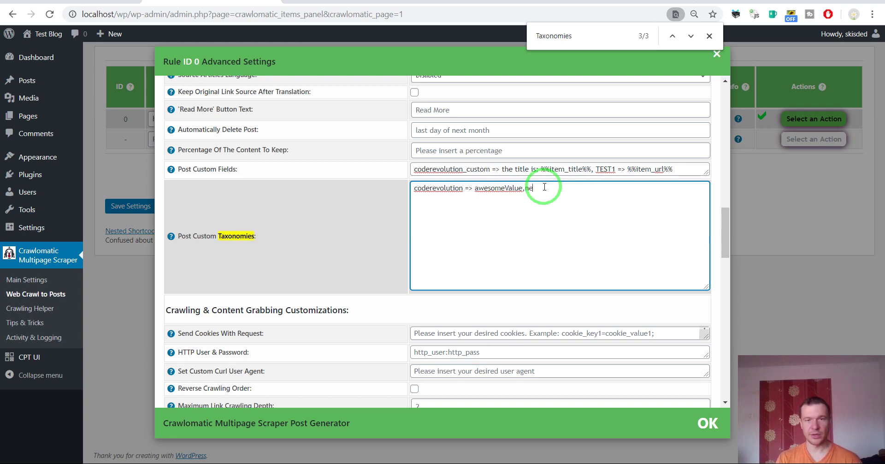
text(wValue)
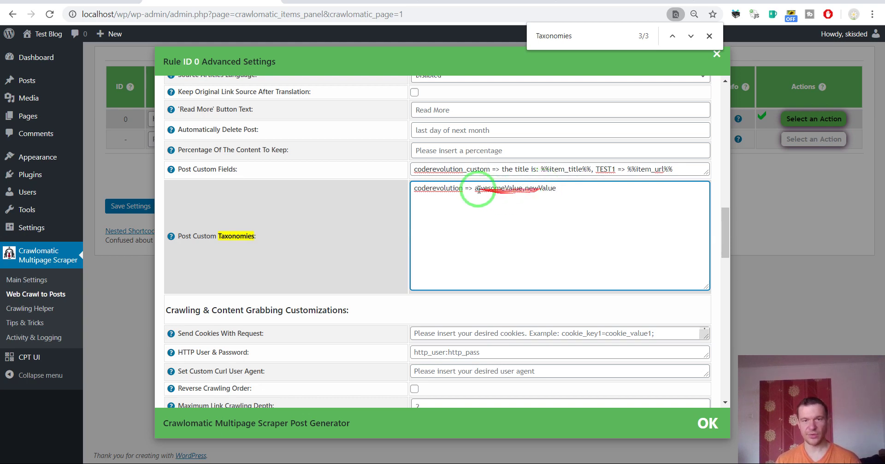
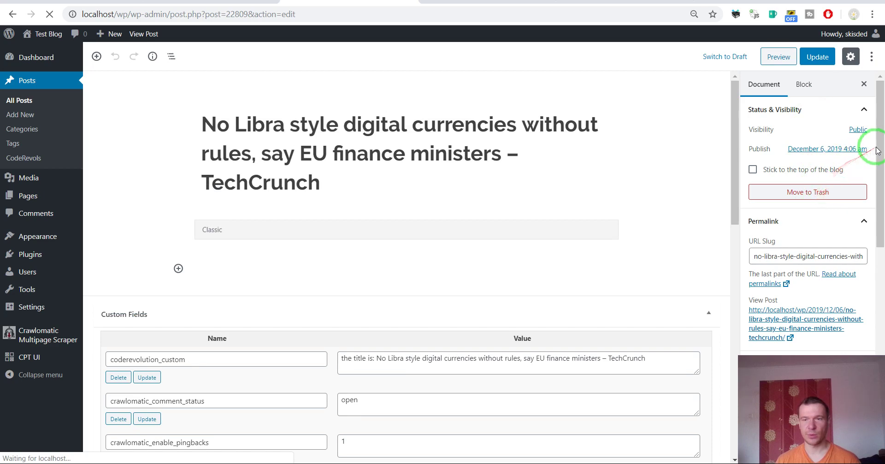
- Check the CodeRevols terms on the generated TechCrunch post and compare them with the taxonomy's labels in CPT UI
drag(878, 120, 875, 285)
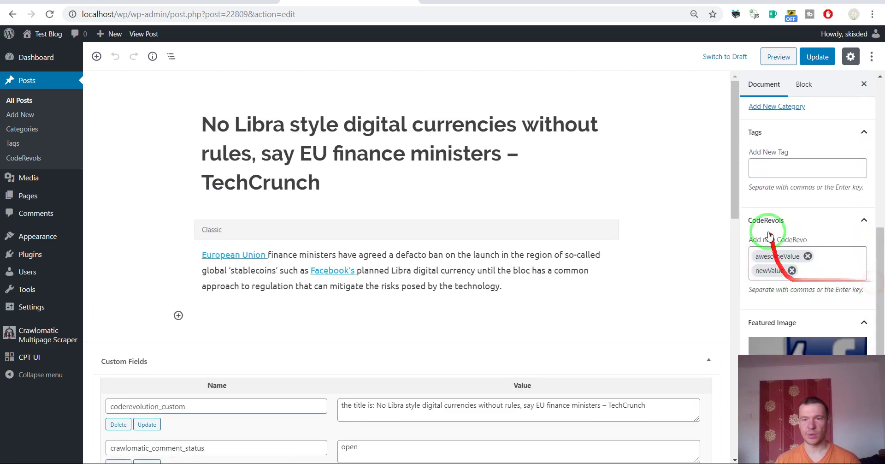
mouse_move(780, 223)
mouse_down()
mouse_move(761, 224)
mouse_move(443, 1)
mouse_up()
click(231, 1)
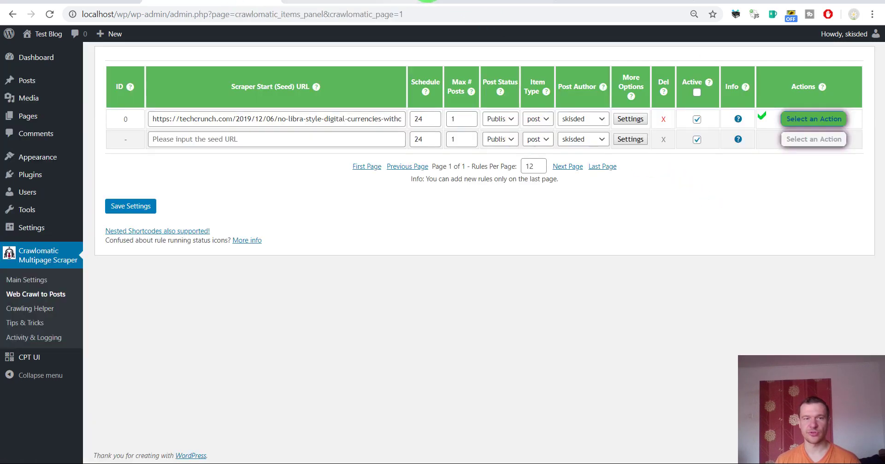
click(427, 2)
scroll(245, 184, down, 3)
click(234, 167)
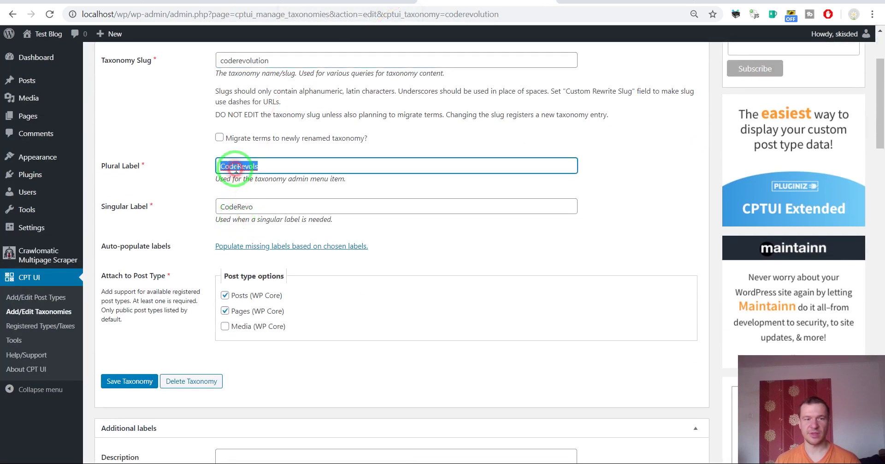
mouse_move(229, 198)
mouse_down()
mouse_move(219, 186)
mouse_move(256, 2)
mouse_move(846, 297)
mouse_move(766, 257)
mouse_move(457, 2)
mouse_move(392, 159)
mouse_move(426, 1)
mouse_up()
click(255, 1)
click(457, 1)
click(332, 6)
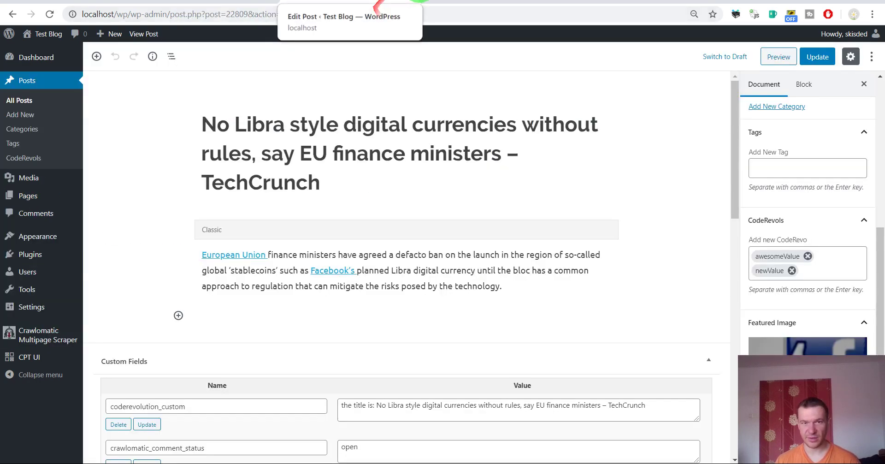
- Reopen rule 0's advanced settings and add a semicolon after the Post Custom Taxonomies entry
click(256, 2)
drag(256, 3, 502, 182)
click(630, 119)
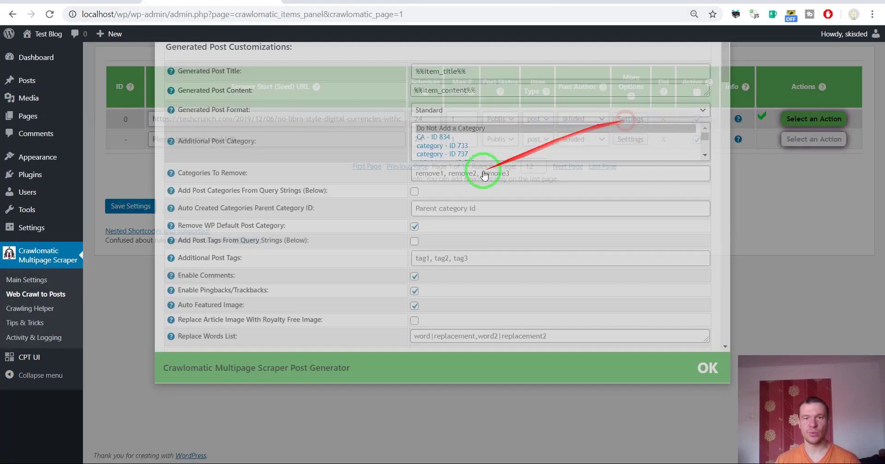
scroll(339, 244, down, 10)
scroll(335, 246, down, 3)
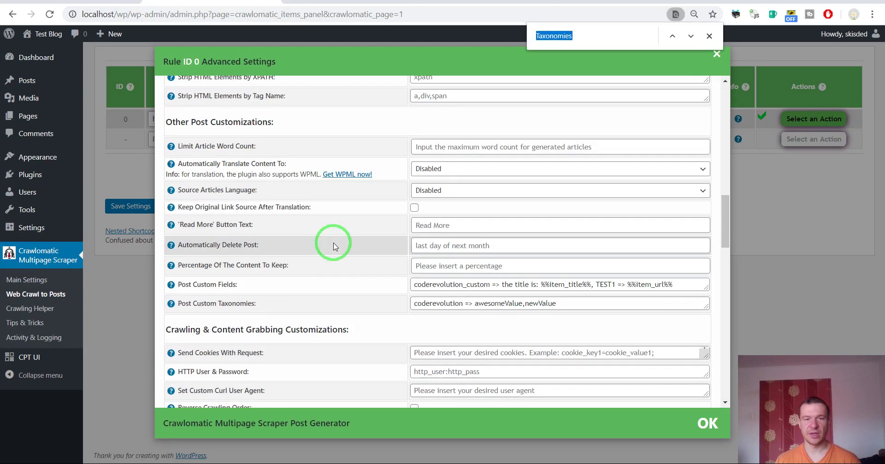
mouse_move(401, 189)
mouse_down()
mouse_move(466, 297)
mouse_move(496, 289)
mouse_move(504, 304)
mouse_move(553, 297)
mouse_move(248, 299)
mouse_up()
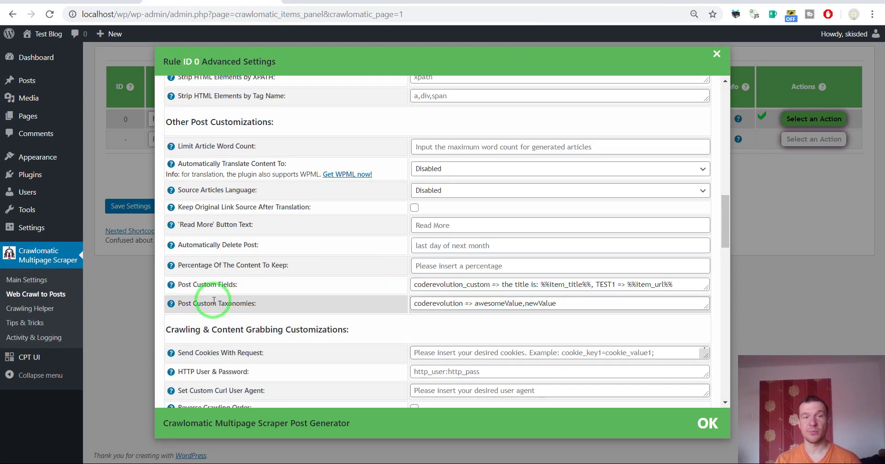
drag(214, 300, 507, 315)
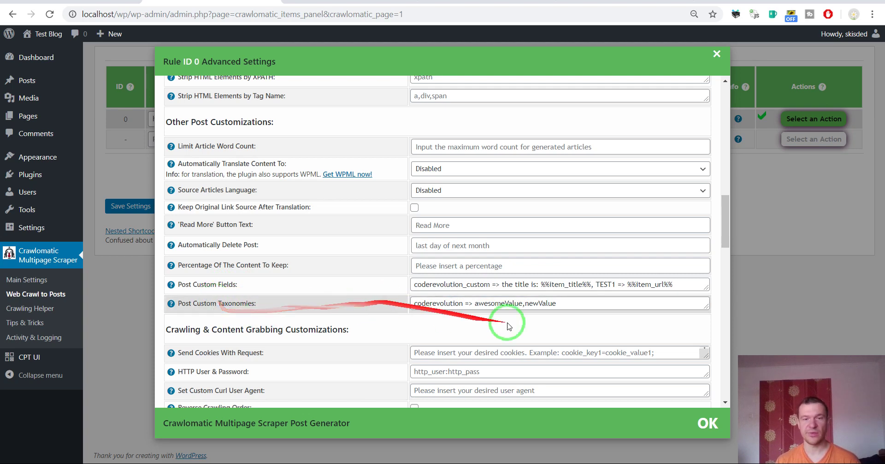
click(572, 303)
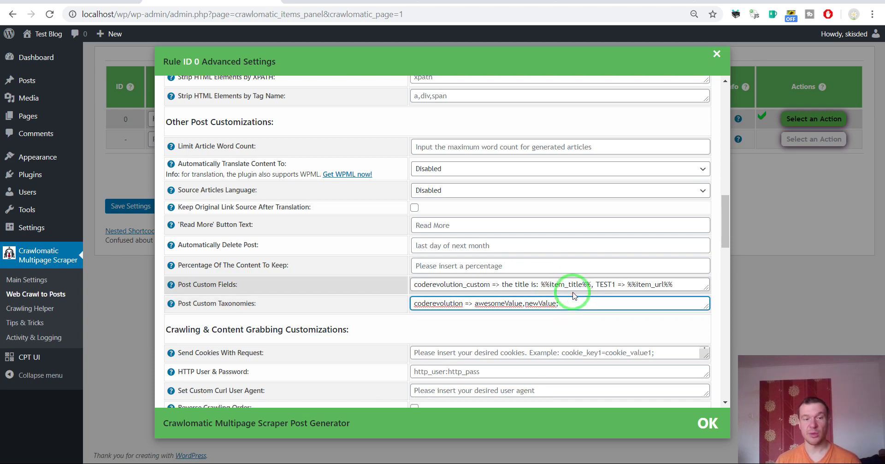
- Examine the two Post Custom Fields entries and the comma that separates them
click(590, 285)
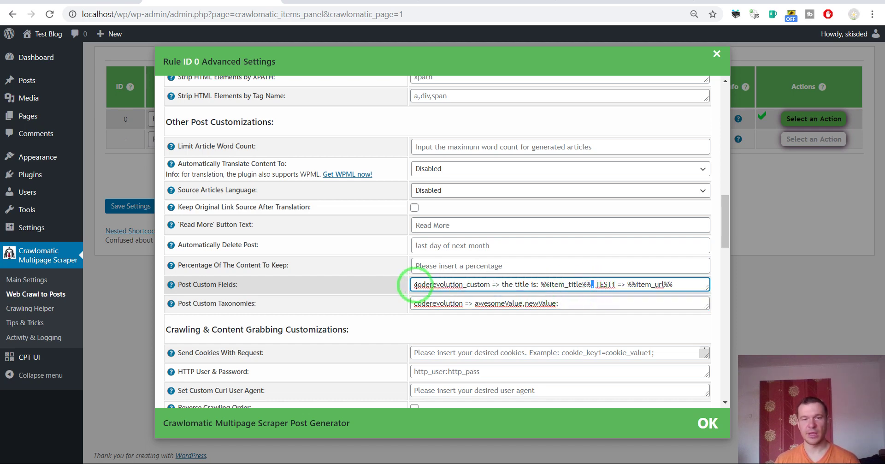
drag(414, 284, 499, 284)
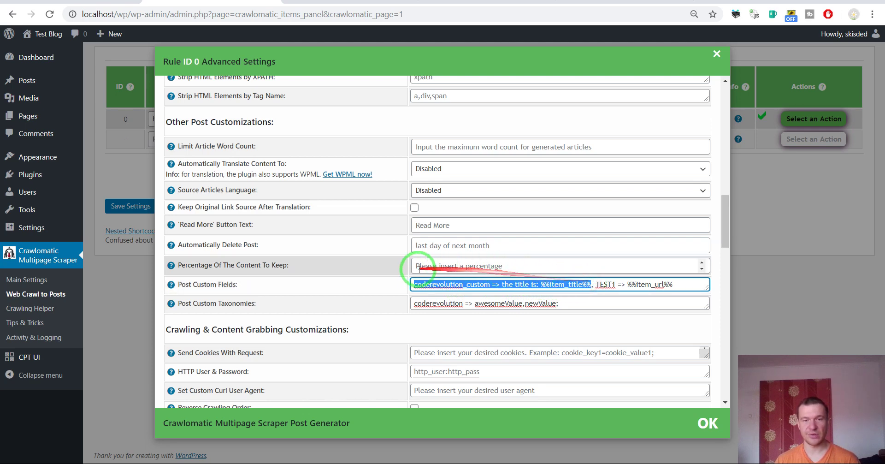
click(593, 284)
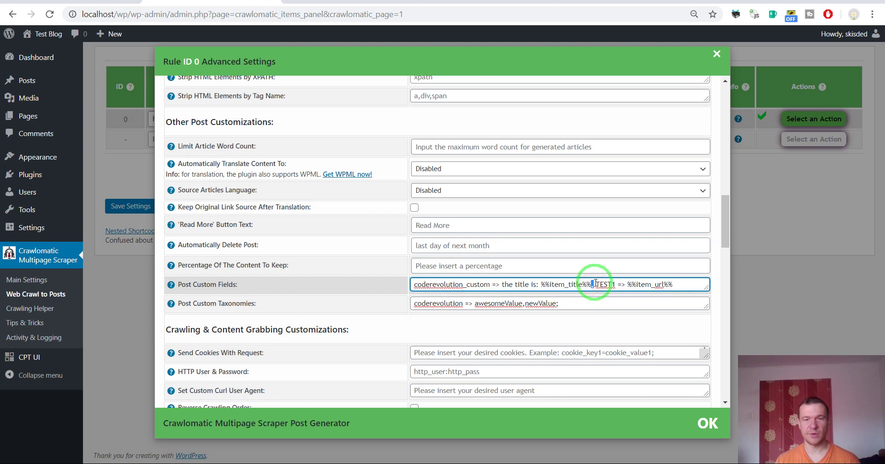
drag(606, 284, 685, 284)
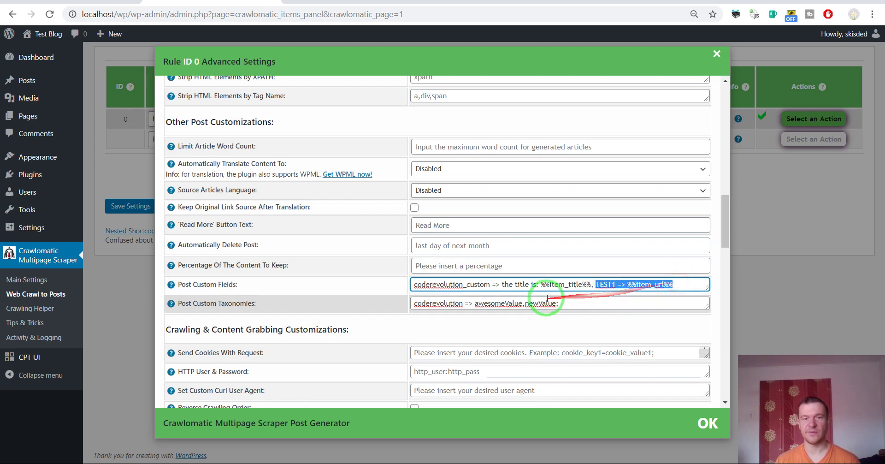
- Append a copy of "coderevolution => awesomeValue,newValue" after the semicolon in Post Custom Taxonomies
drag(417, 304, 544, 300)
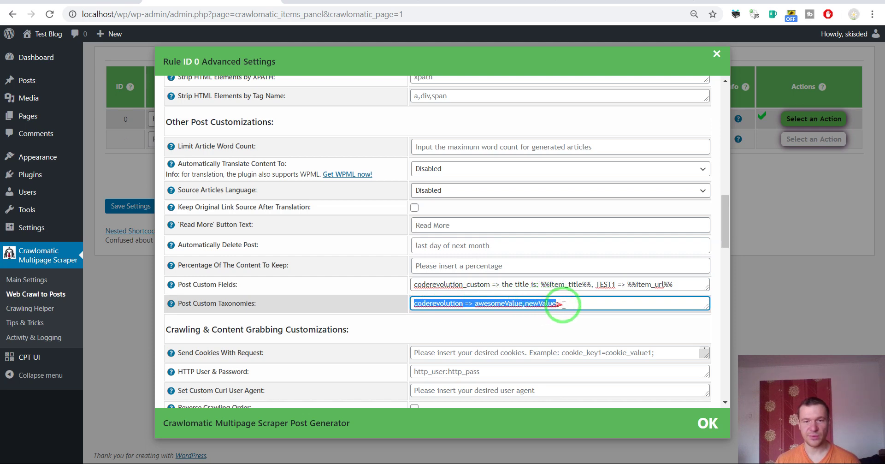
click(558, 302)
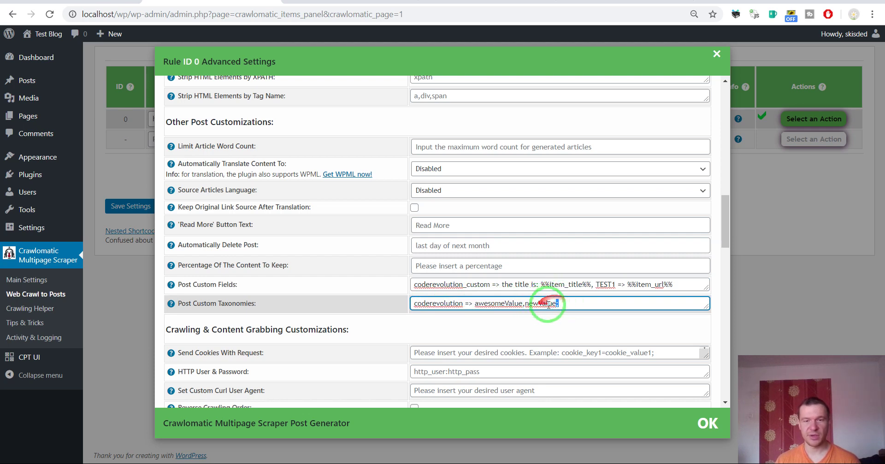
text(;)
text(coderevolution => awesomeValue,newValue)
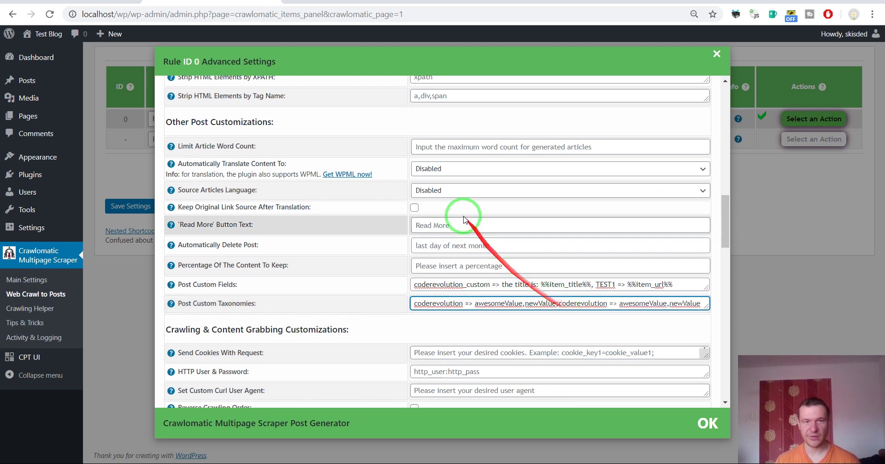
- Add a post type in CPT UI with slug "second", plural label "SECONDS" and singular label "SECOND"
click(466, 1)
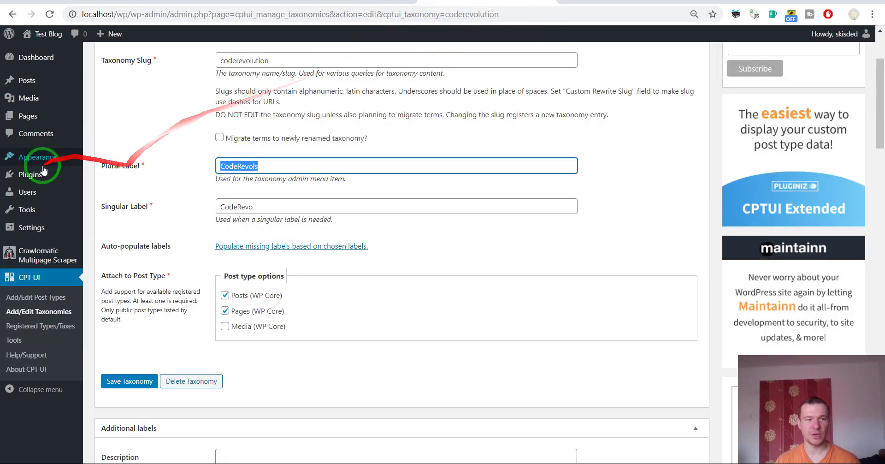
click(39, 296)
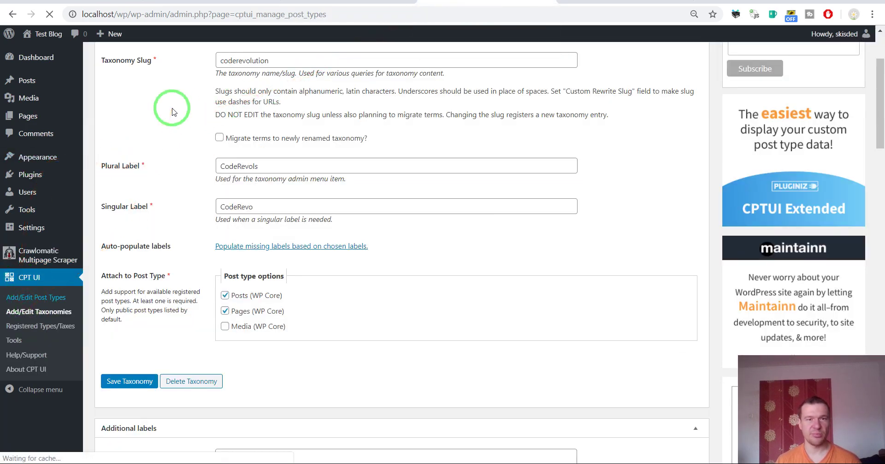
click(238, 151)
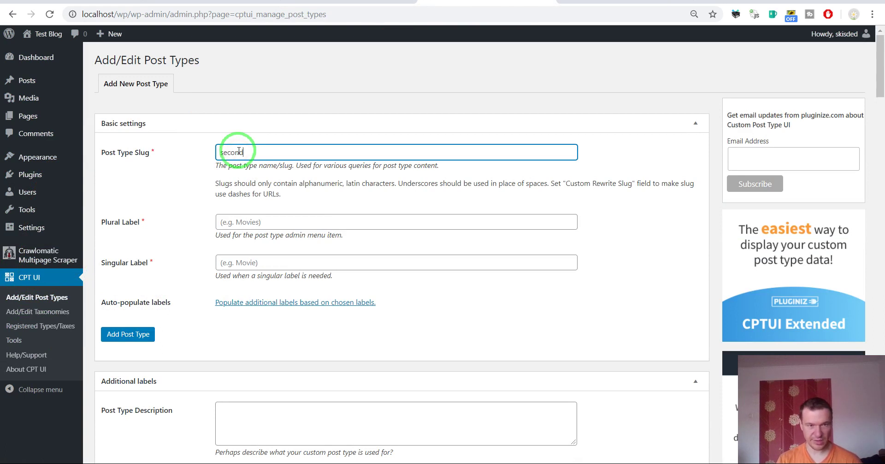
click(236, 222)
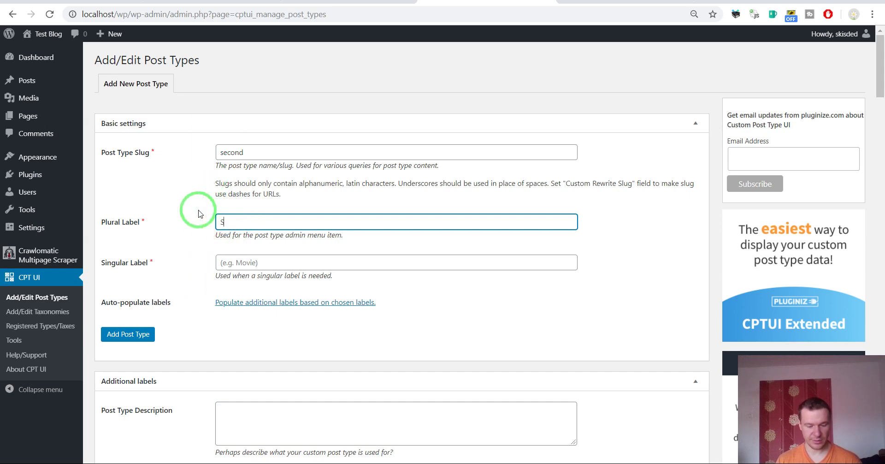
key(Tab)
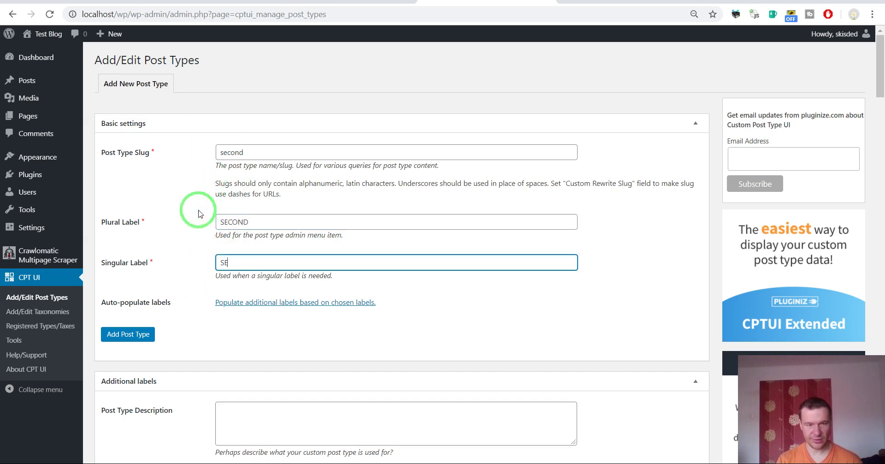
click(267, 221)
text(S)
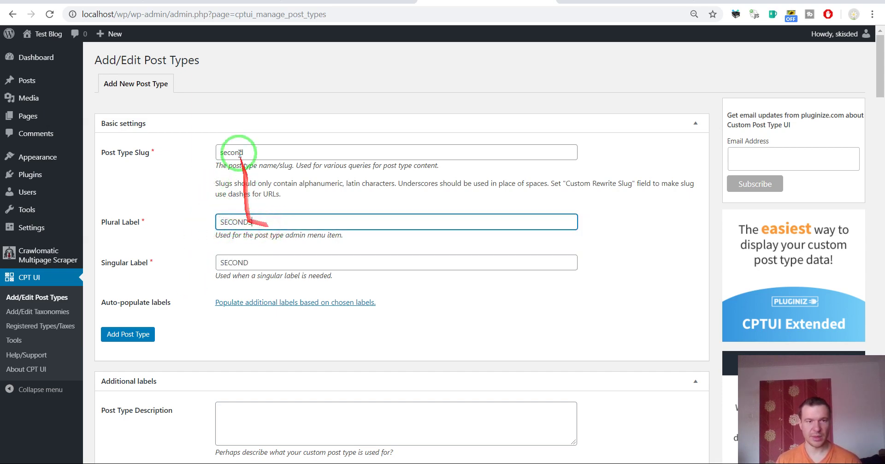
click(125, 332)
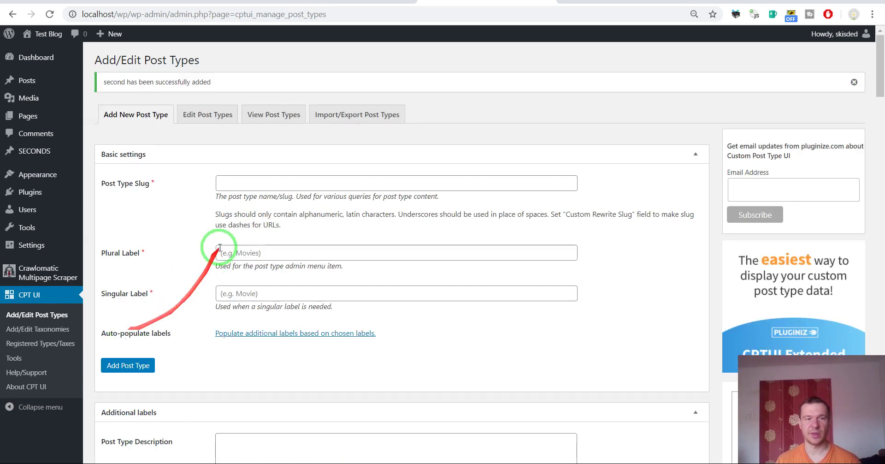
- Return to rule 0's settings, enlarge the Post Custom Taxonomies box and change its second entry to "second => awesomeValue,newValue"
click(364, 2)
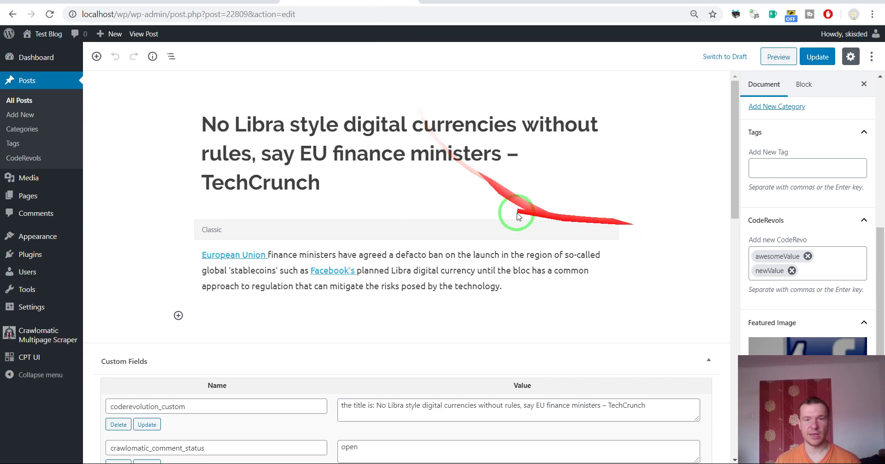
click(233, 1)
click(628, 303)
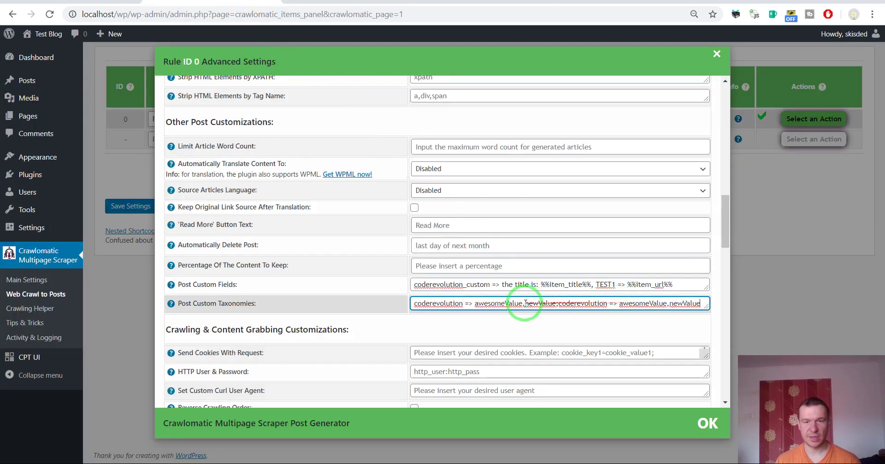
drag(706, 308, 706, 382)
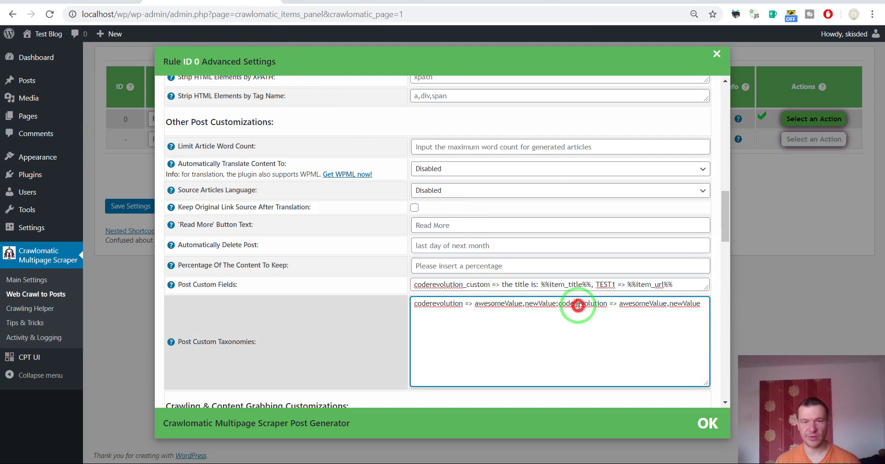
double_click(577, 304)
text(secon)
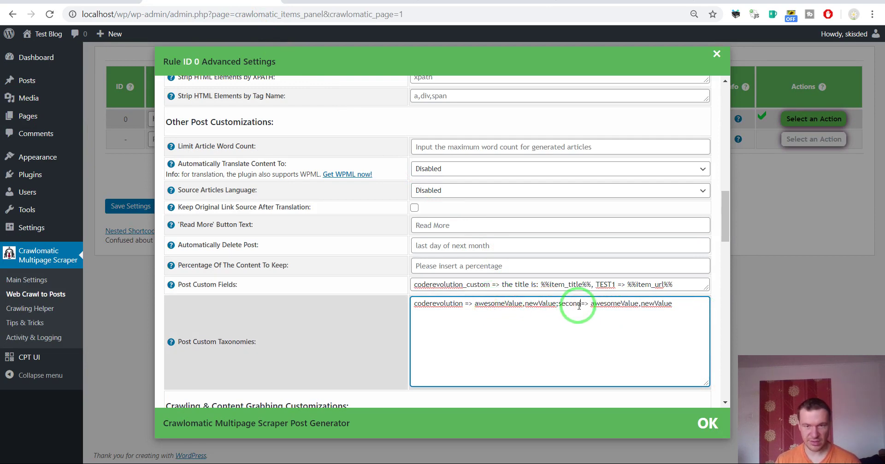
double_click(576, 304)
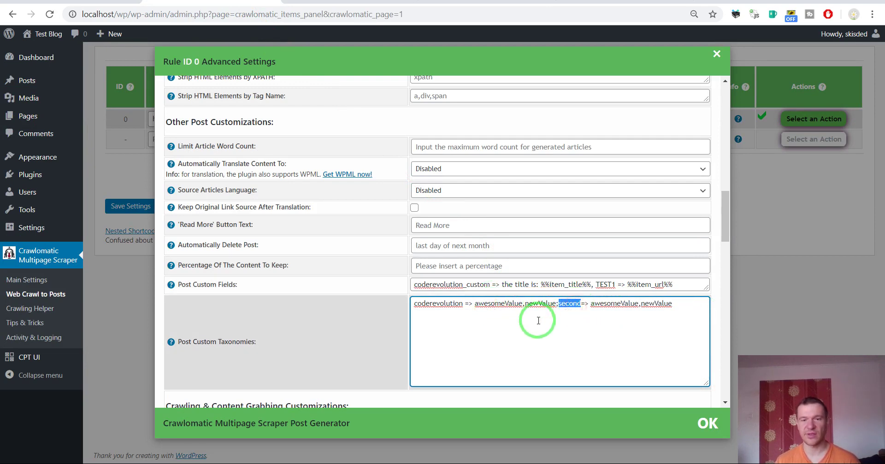
click(585, 304)
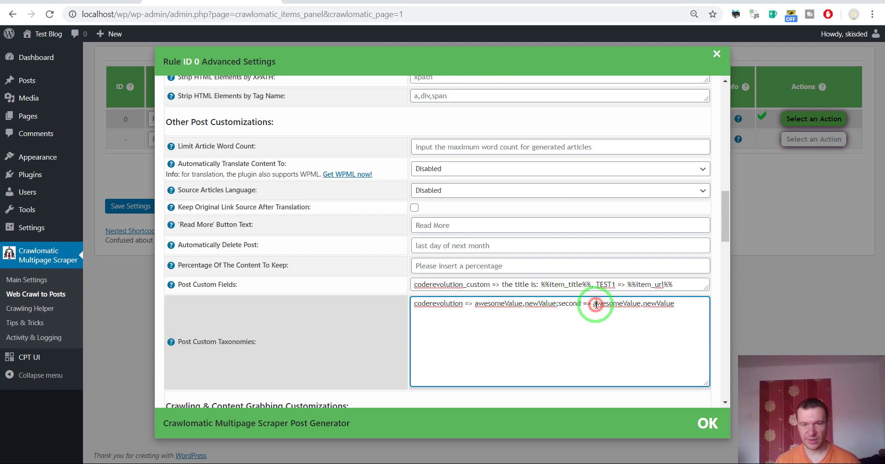
- Review the second entry's values and read the Post Custom Taxonomies help text on syntax and usable shortcodes
drag(593, 302, 669, 303)
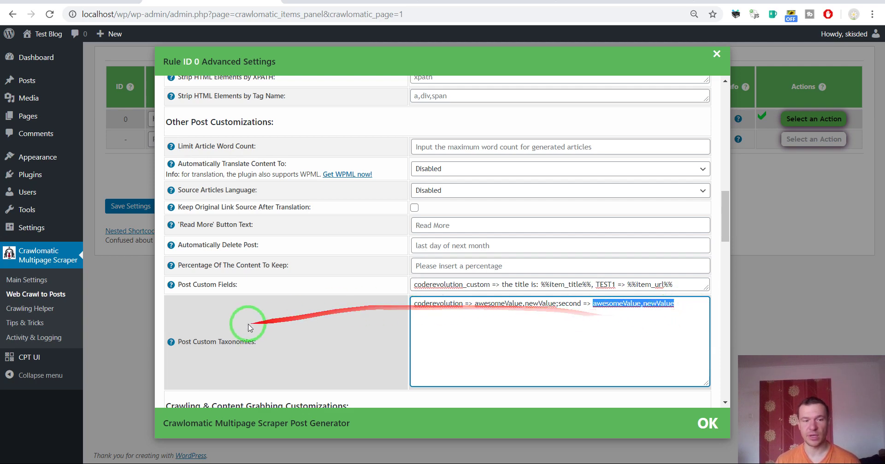
mouse_move(173, 342)
scroll(222, 352, down, 4)
scroll(222, 351, down, 2)
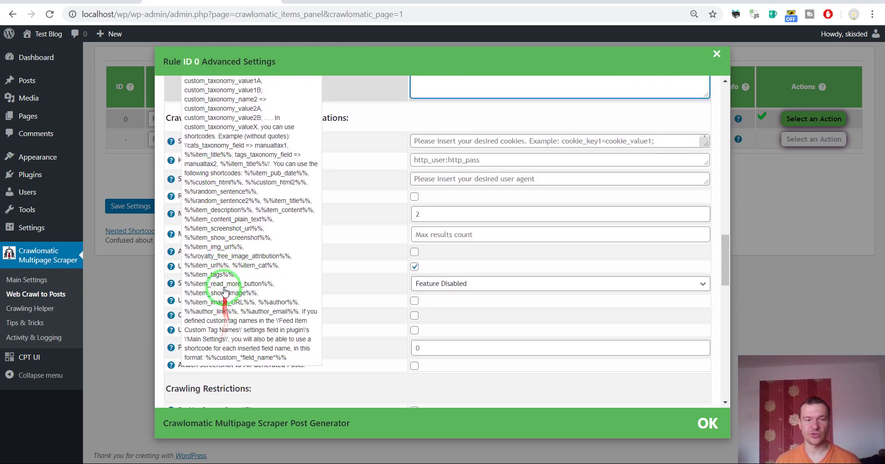
scroll(222, 261, up, 1)
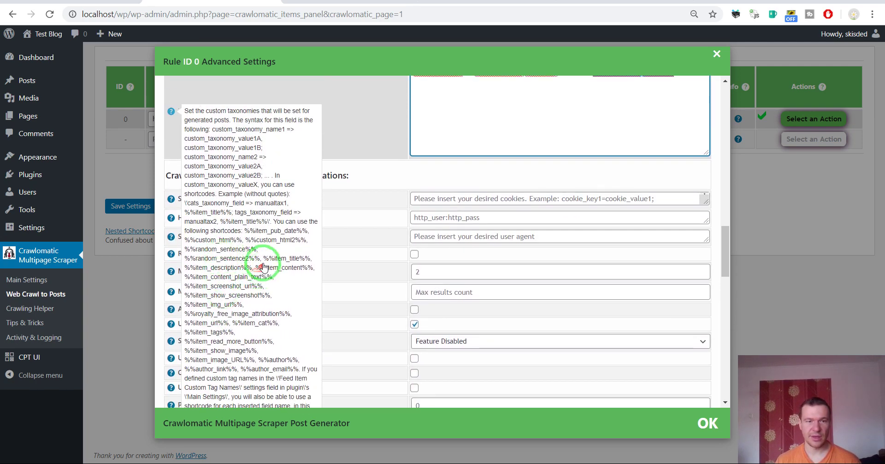
- Replace the second taxonomy entry's values with "%%item_title%%, %%item_url%%" in Post Custom Taxonomies and save the settings
drag(265, 259, 310, 261)
key(ctrl+c)
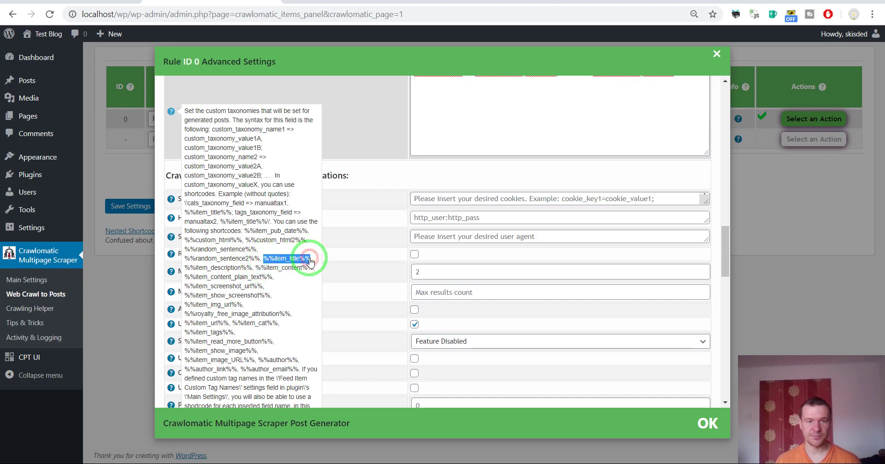
scroll(592, 99, up, 2)
drag(674, 189, 707, 197)
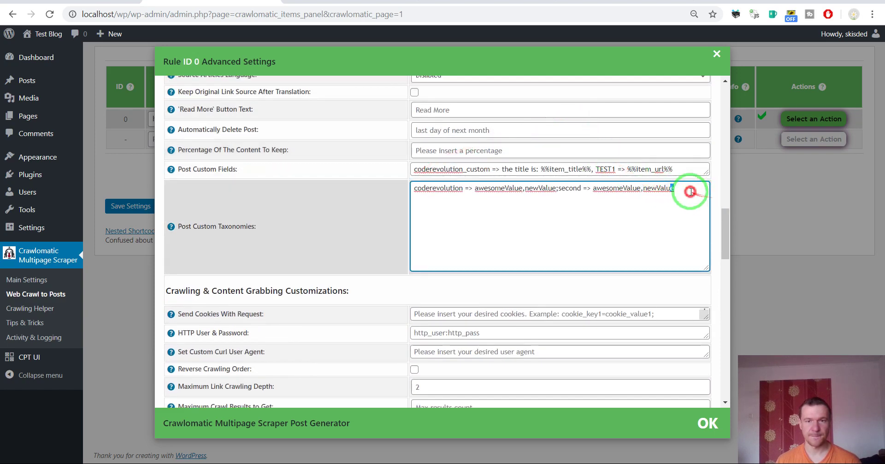
click(600, 194)
drag(593, 189, 682, 188)
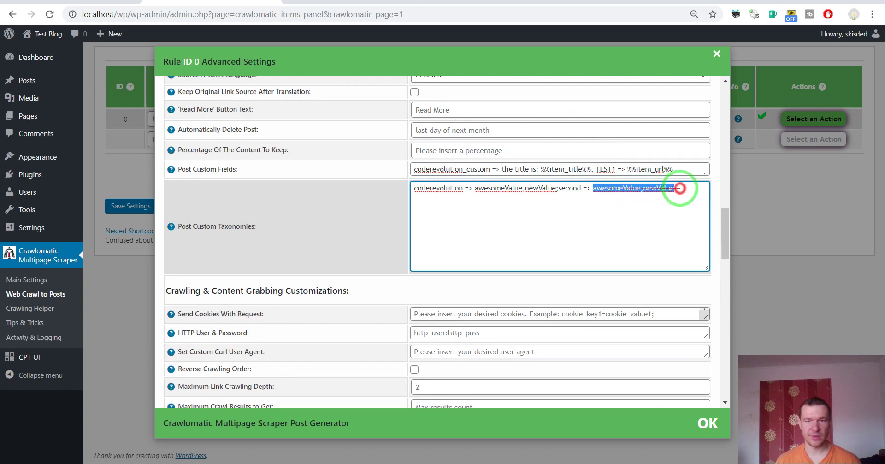
key(ctrl+v)
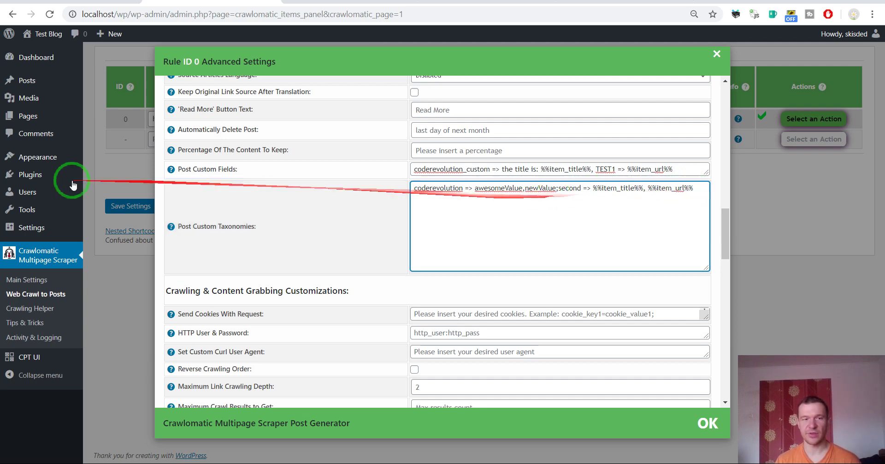
click(129, 207)
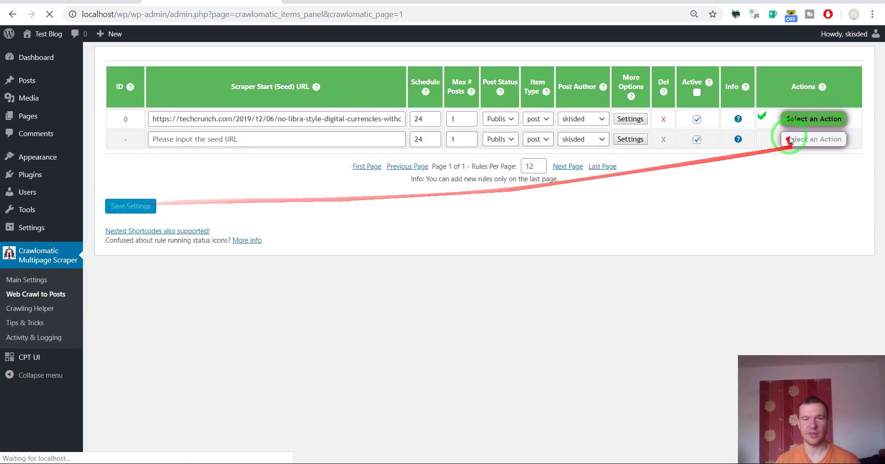
- Permanently delete all posts generated by rule 0 and run the rule again
click(813, 120)
click(807, 171)
click(813, 119)
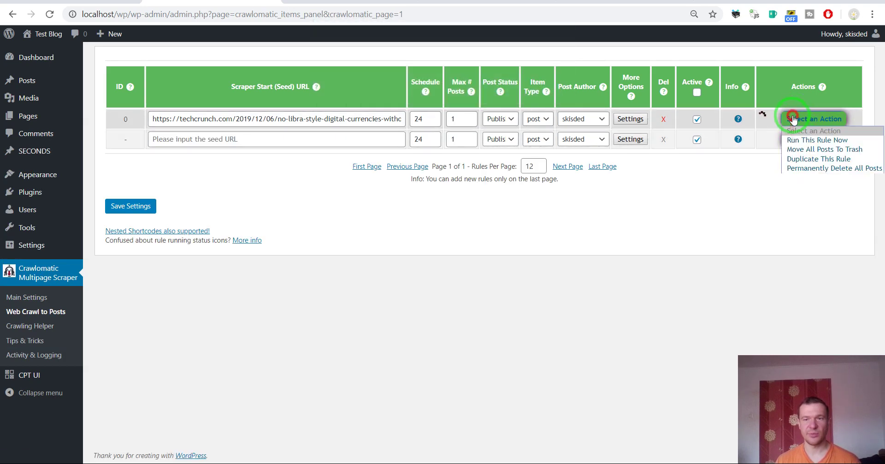
click(803, 131)
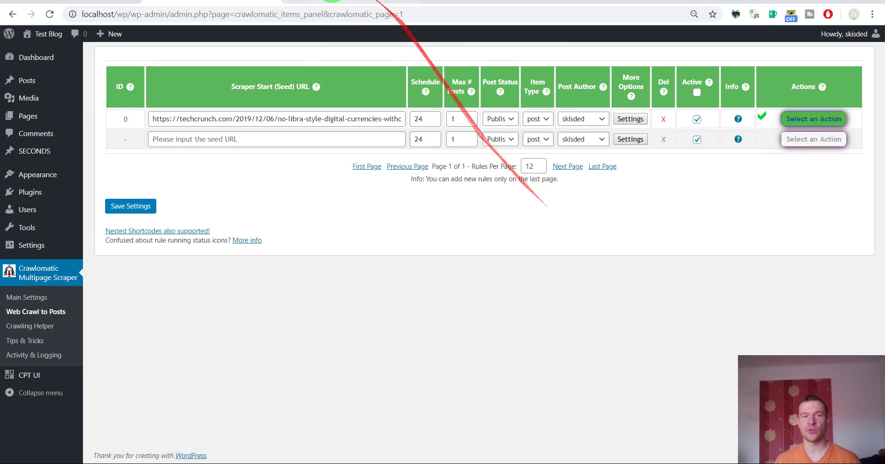
- Open the newly generated TechCrunch post, examine its document settings and custom fields, and check the SECONDS post list
click(387, 2)
click(39, 82)
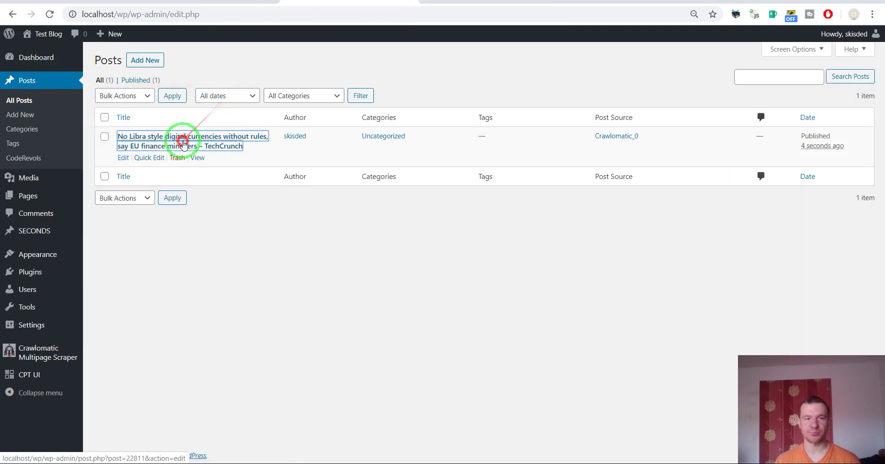
click(180, 140)
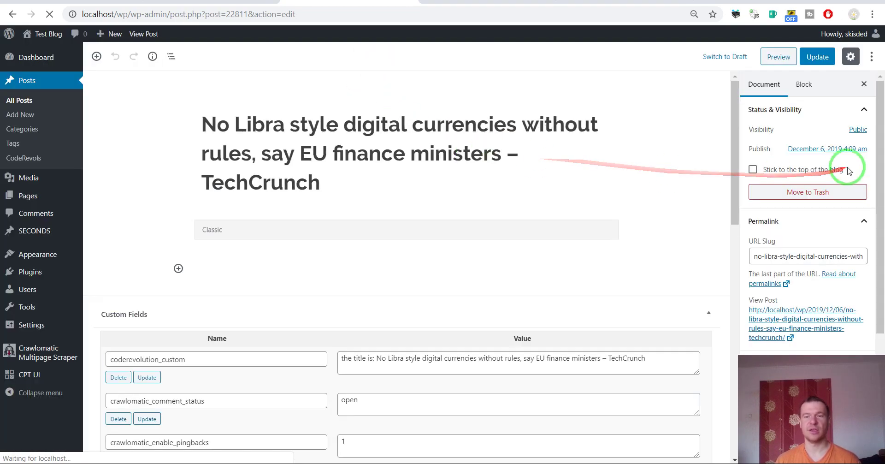
scroll(838, 167, down, 4)
drag(880, 146, 881, 362)
mouse_move(788, 382)
mouse_down()
mouse_move(801, 438)
mouse_move(790, 358)
mouse_move(781, 370)
mouse_move(695, 243)
mouse_move(729, 306)
mouse_move(784, 378)
mouse_up()
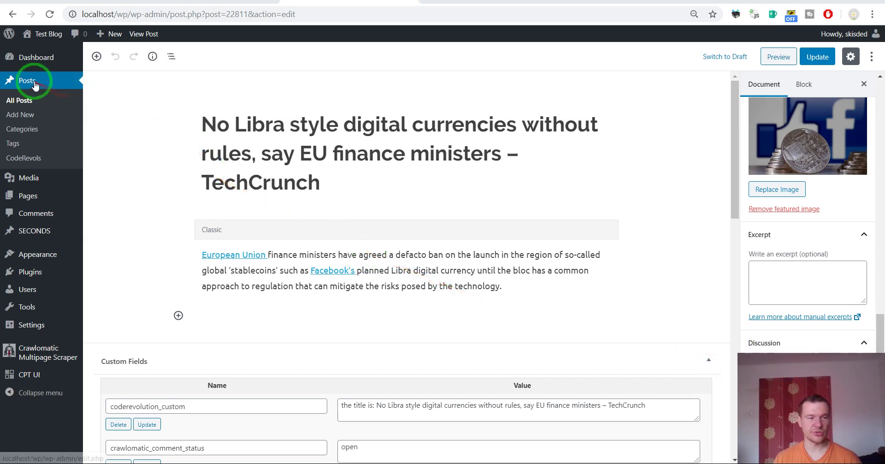
scroll(465, 378, down, 1)
scroll(466, 378, down, 11)
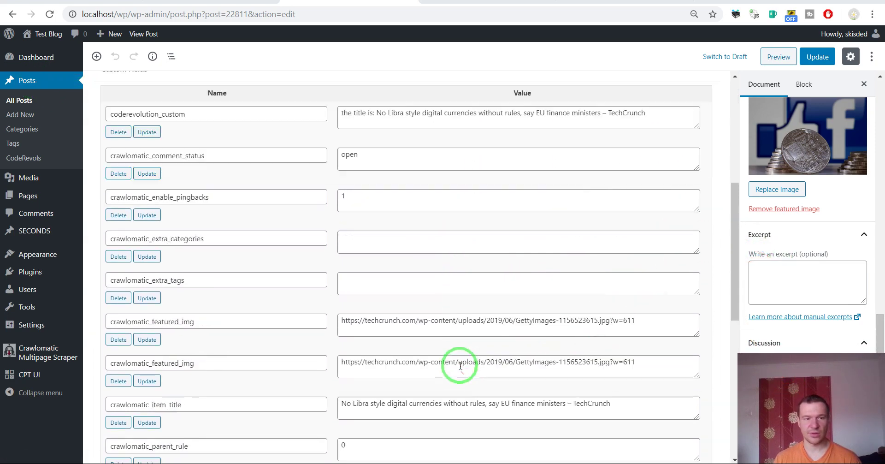
scroll(777, 281, up, 1)
scroll(777, 281, up, 5)
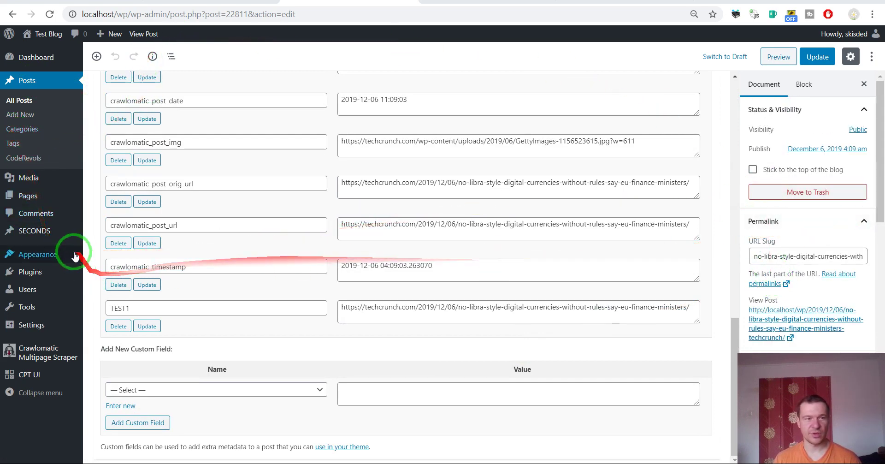
click(41, 232)
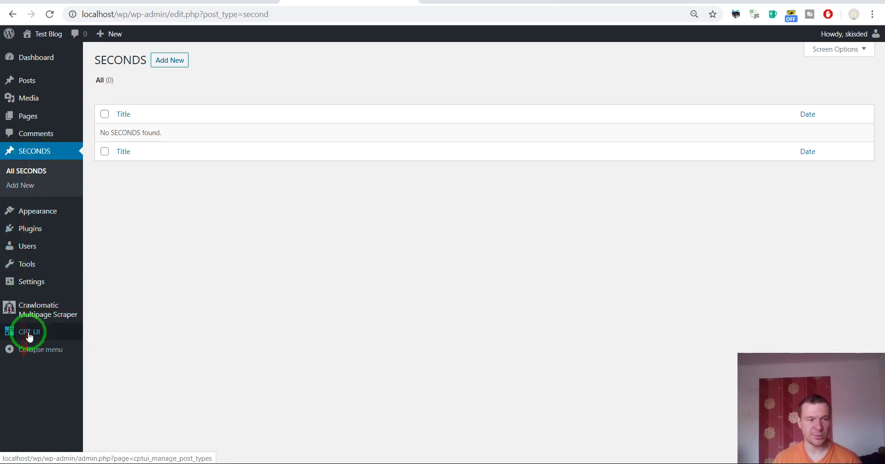
- Try to add a CPT UI taxonomy with slug "second" and labels "SECONDS" and "SECOND", attached to Posts and Pages
mouse_move(28, 331)
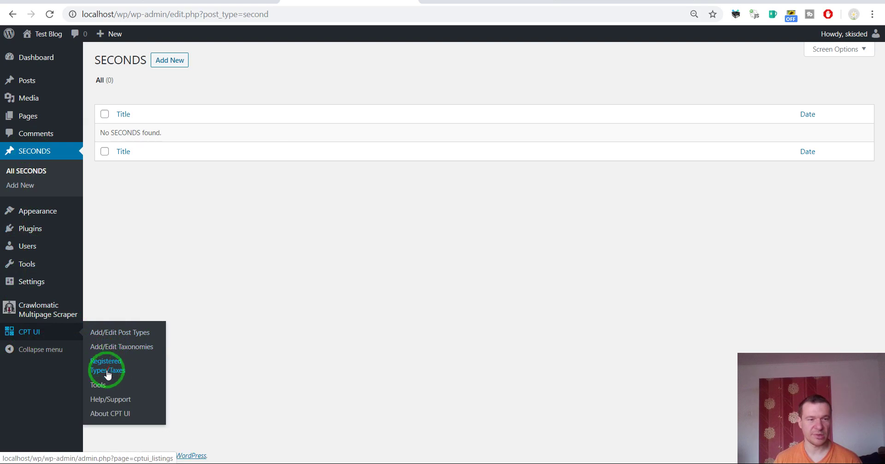
click(110, 350)
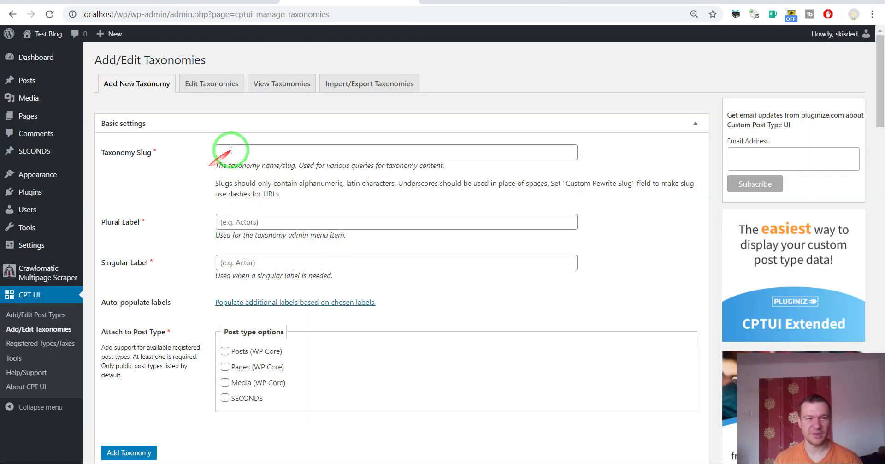
click(231, 151)
text(second)
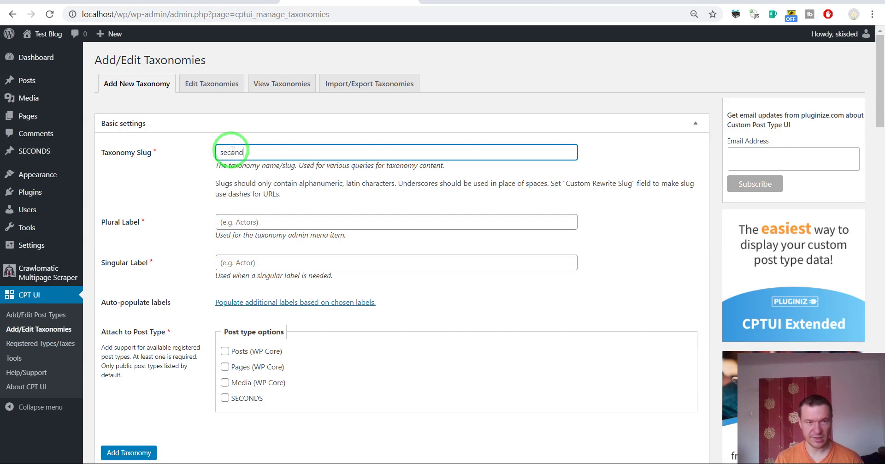
click(238, 222)
text(SECOND)
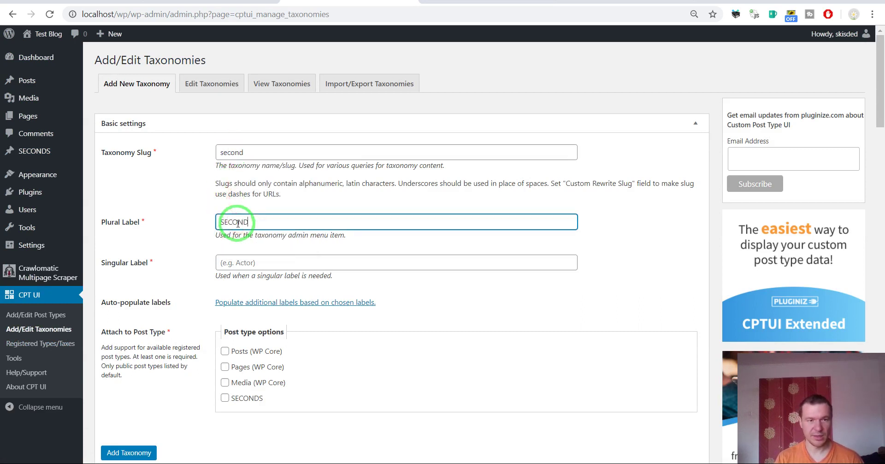
double_click(238, 222)
key(ctrl+c)
click(256, 262)
key(ctrl+v)
click(255, 223)
text(S)
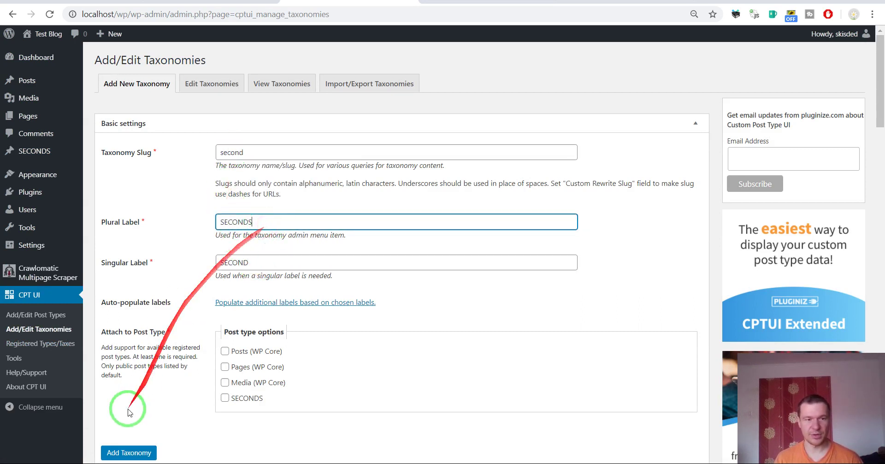
click(225, 351)
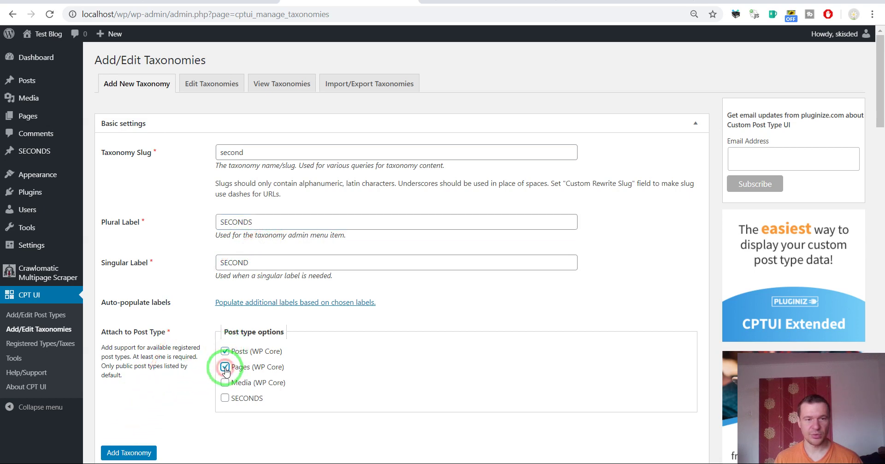
click(130, 451)
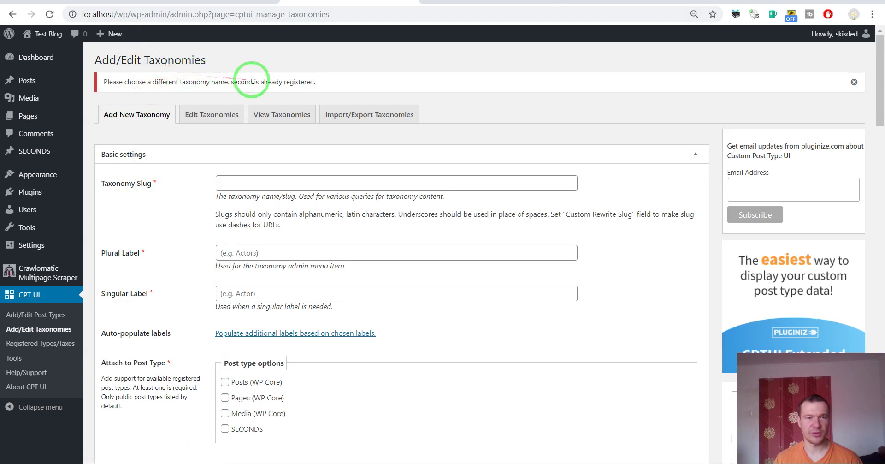
scroll(189, 197, down, 1)
scroll(266, 178, up, 1)
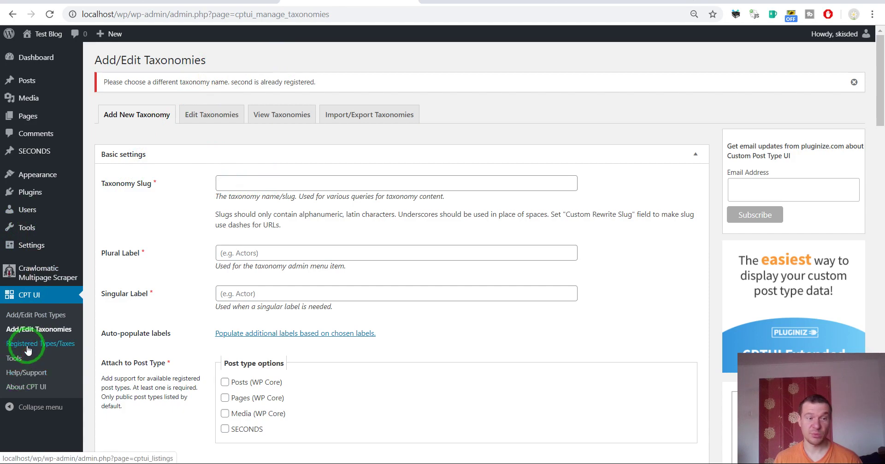
- Delete the custom post type with slug "second" in CPT UI
click(25, 319)
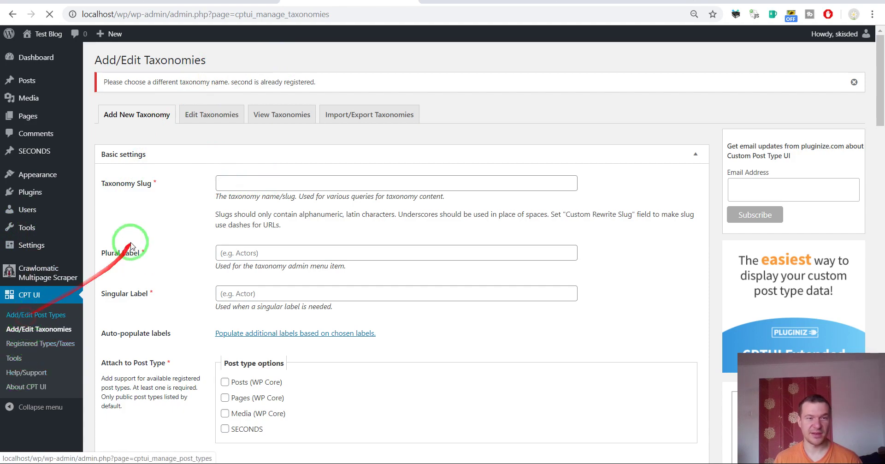
scroll(144, 233, down, 3)
scroll(144, 232, up, 5)
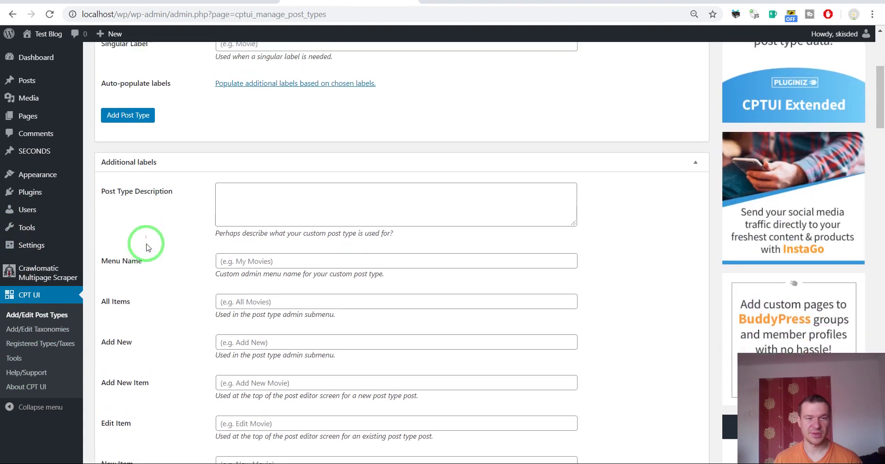
scroll(145, 249, down, 20)
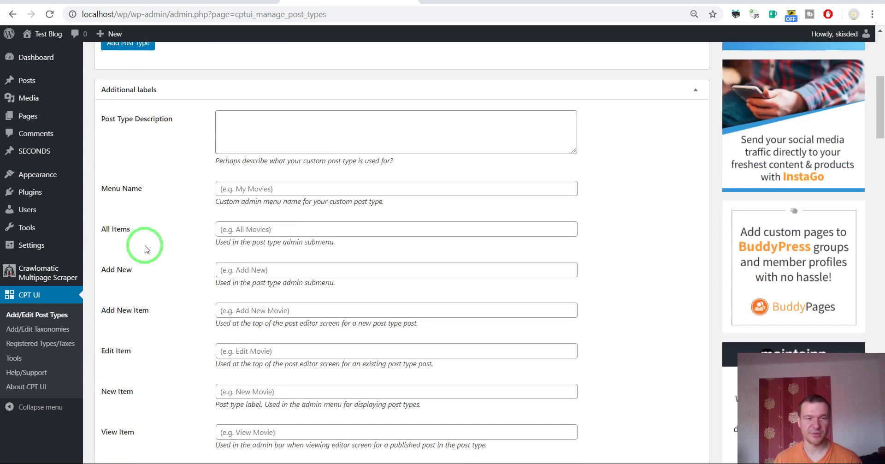
scroll(145, 249, up, 8)
scroll(145, 249, up, 9)
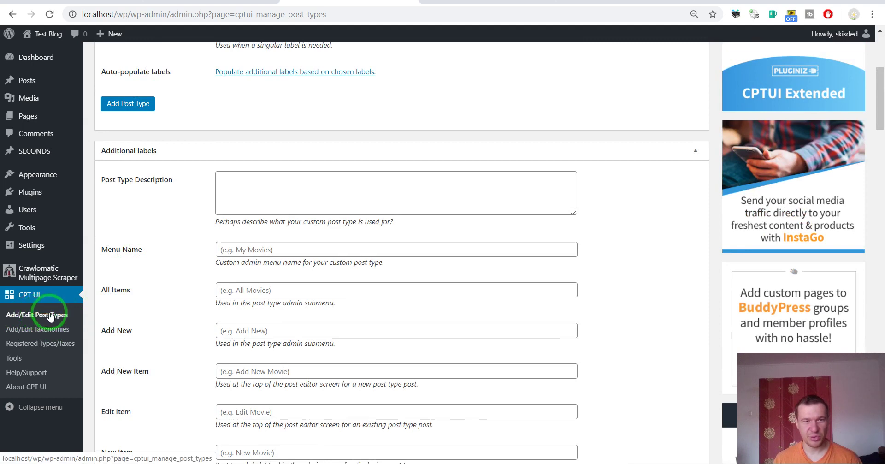
scroll(205, 302, up, 5)
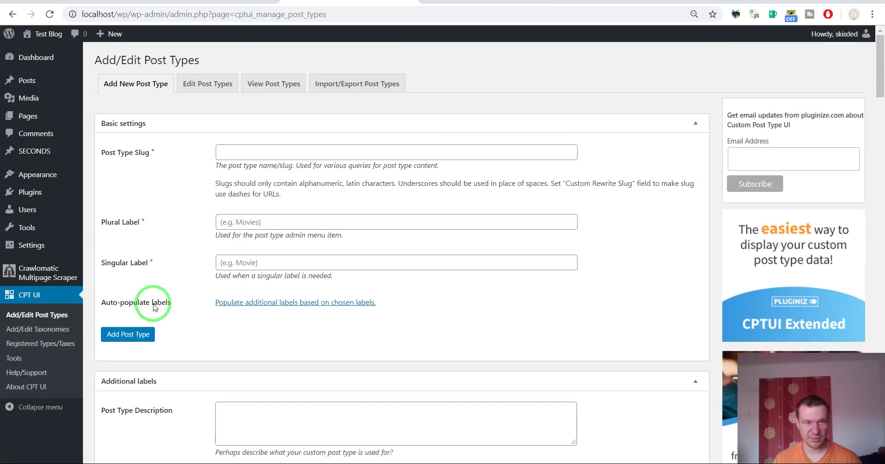
click(200, 92)
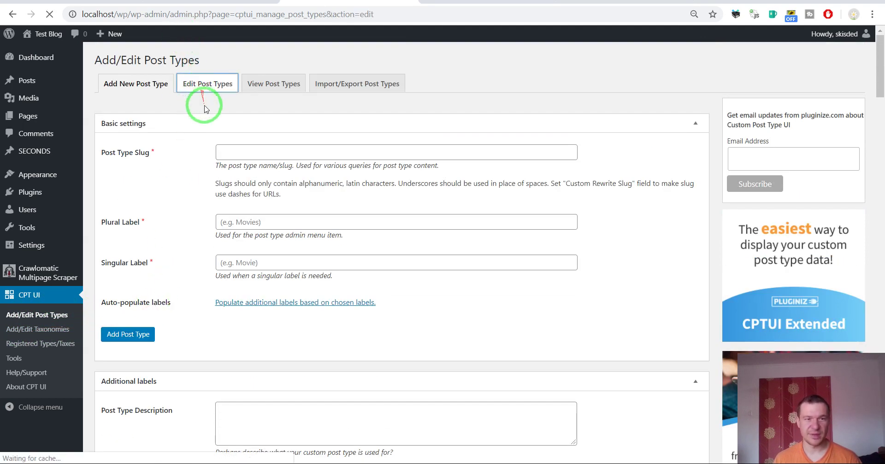
scroll(193, 152, down, 2)
click(176, 278)
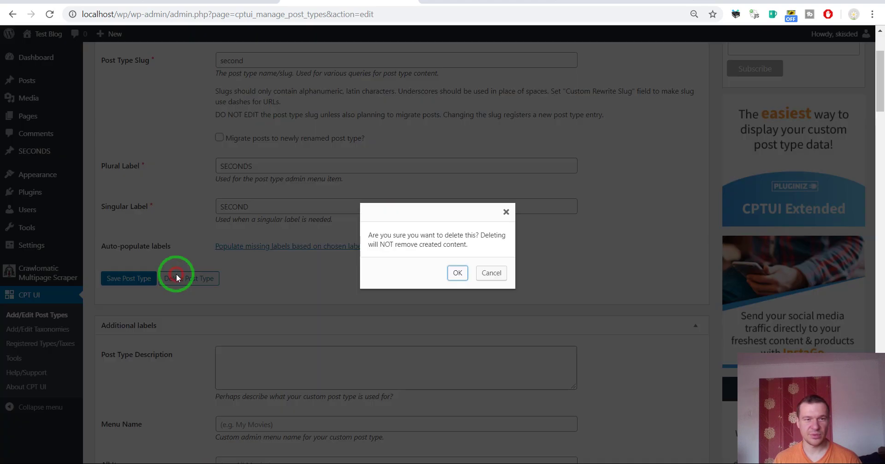
click(457, 273)
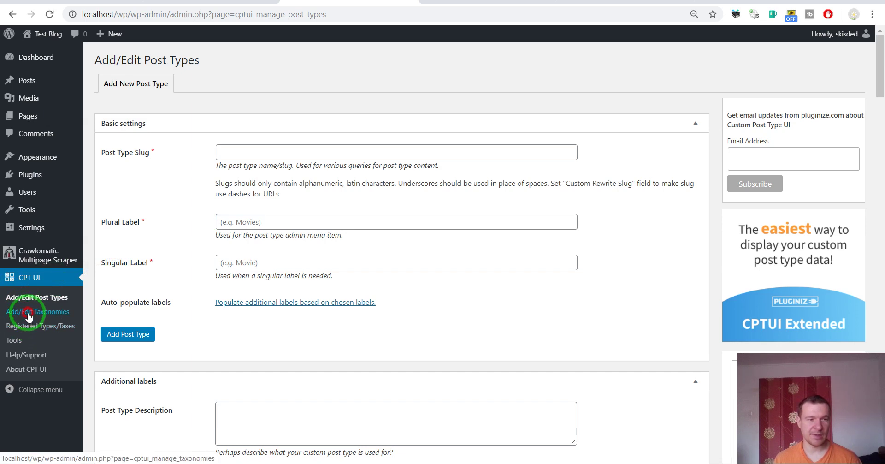
- Try again to add the taxonomy "second" with plural label "SECONDS" and singular label "SECOND" for Posts and Pages
click(29, 311)
click(237, 148)
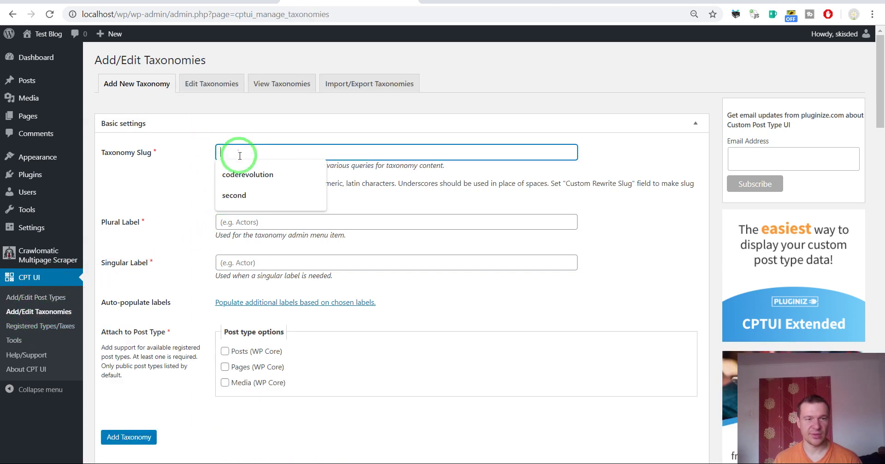
text(second)
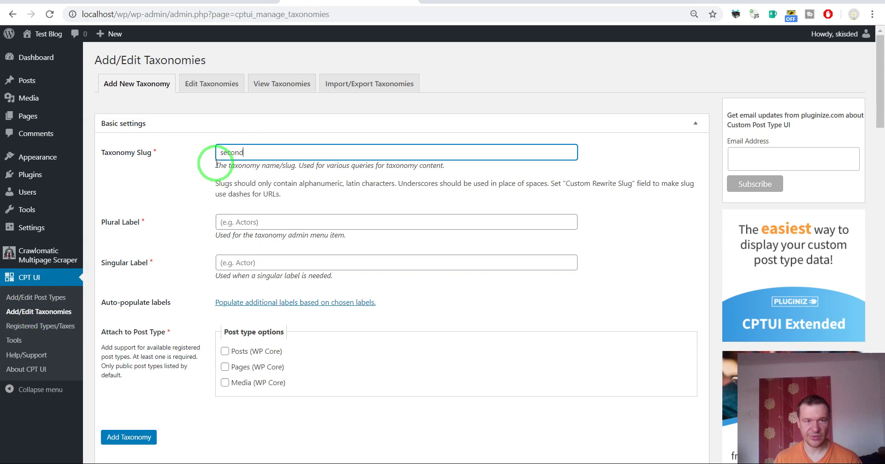
click(240, 223)
click(243, 261)
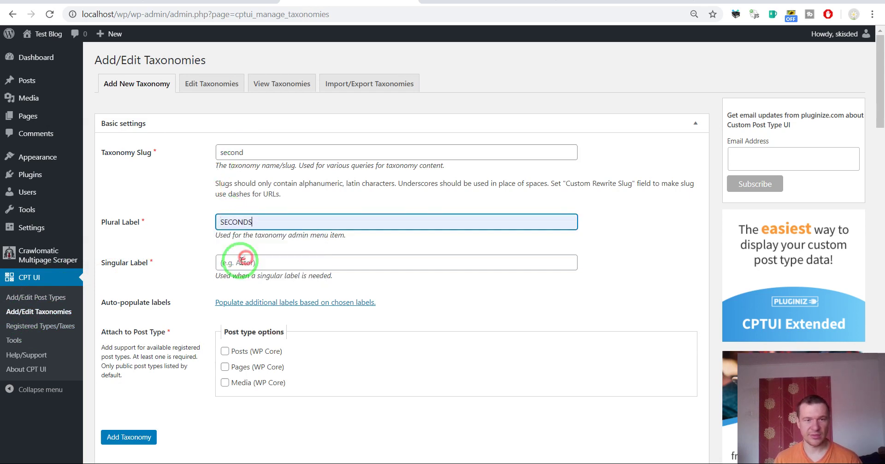
click(236, 303)
click(225, 351)
click(225, 367)
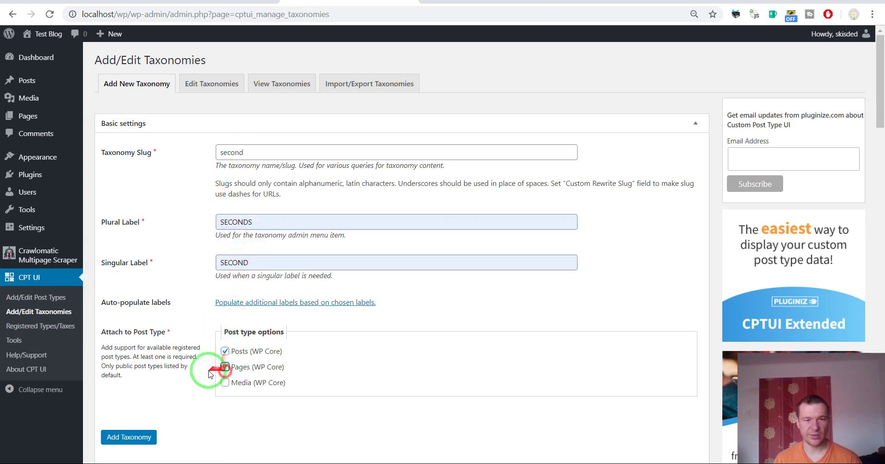
scroll(210, 373, down, 4)
click(124, 262)
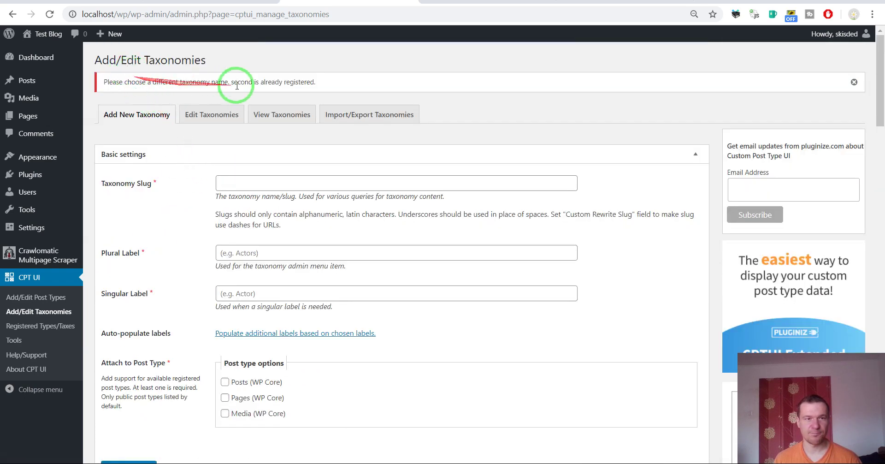
- Add a taxonomy with slug "seconds", plural label "SECONDS" and singular label "SECOND", attached to Posts
click(247, 183)
click(238, 206)
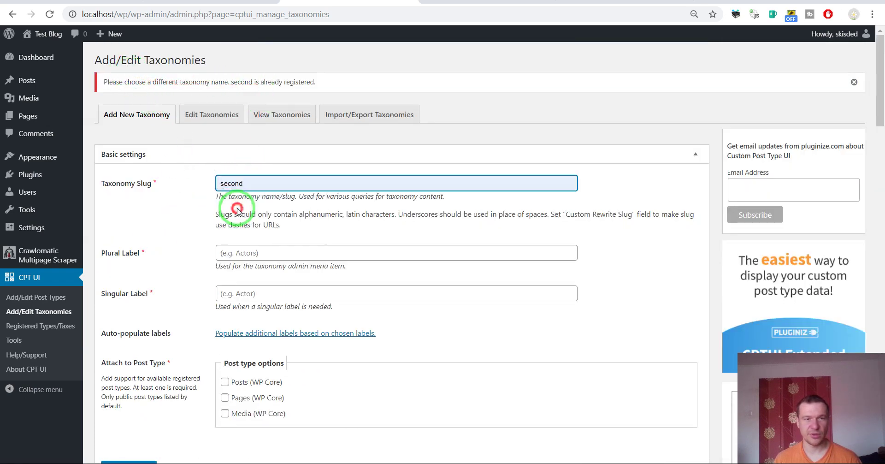
text(s)
click(237, 253)
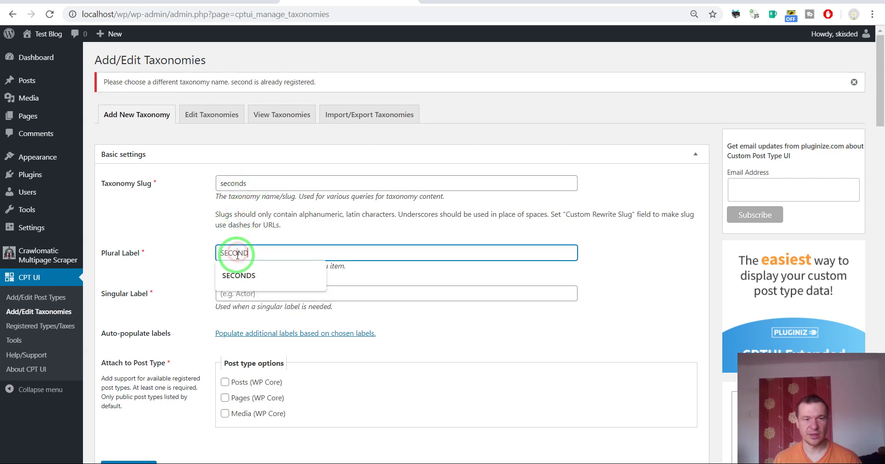
click(237, 292)
click(235, 296)
text(SECOND)
click(249, 253)
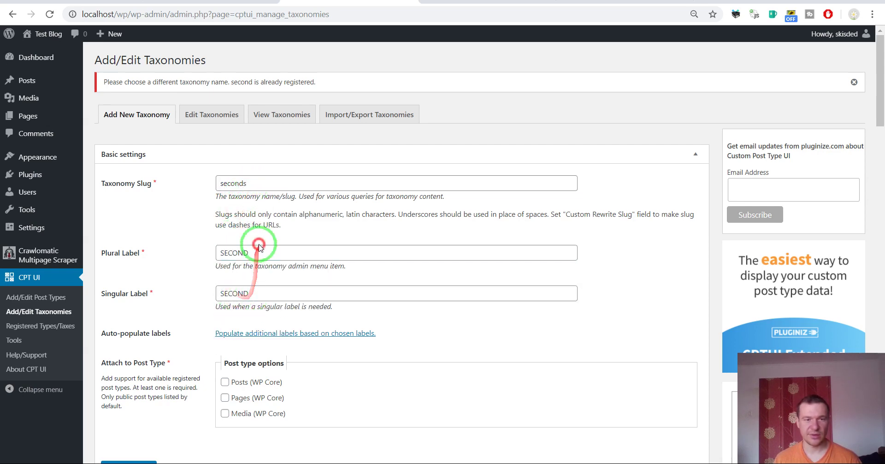
text(S)
click(224, 382)
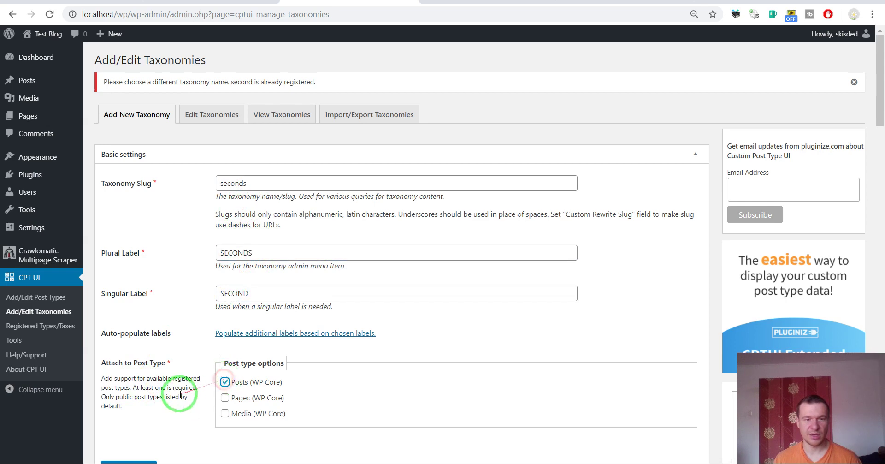
scroll(139, 350, down, 3)
click(132, 353)
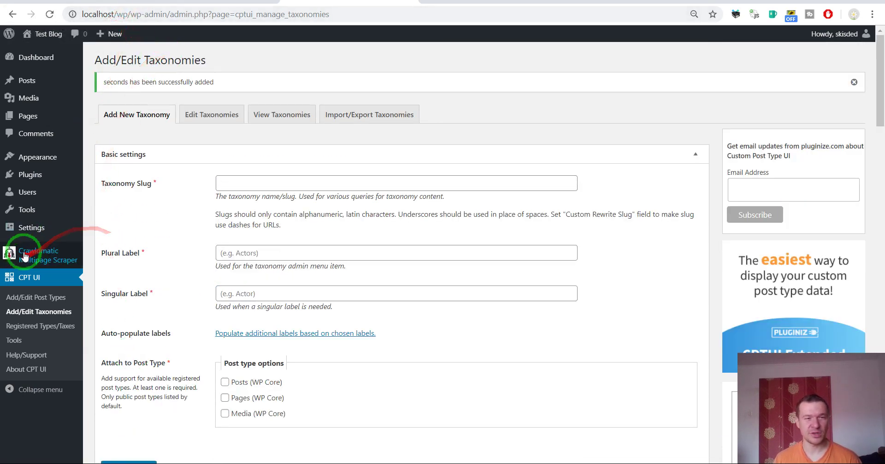
- In the TechCrunch crawl rule's Post Custom Taxonomies, change the second taxonomy's slug to "seconds" and save the settings
click(111, 264)
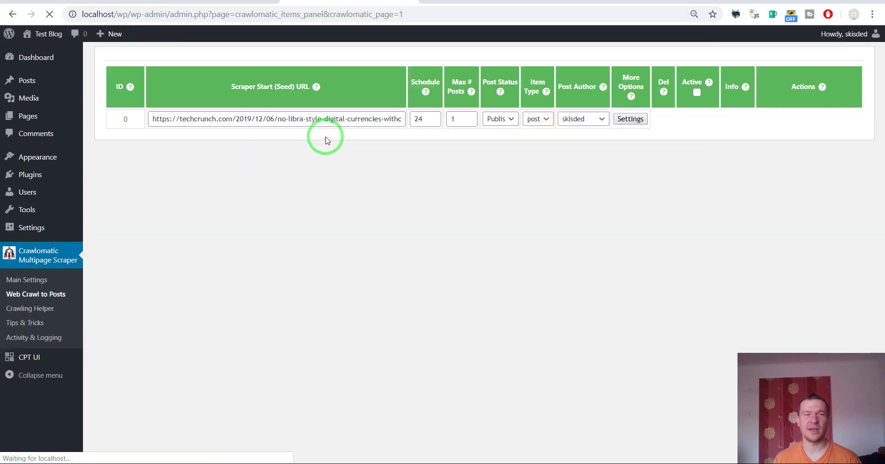
click(628, 121)
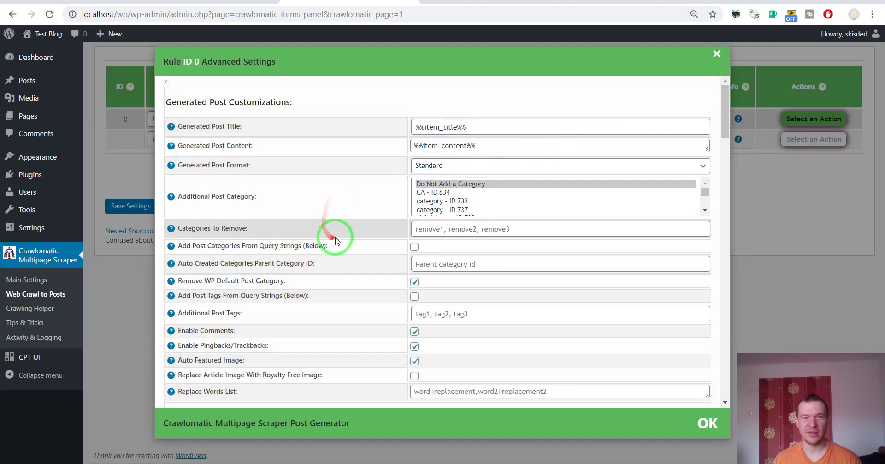
scroll(336, 240, down, 15)
scroll(336, 240, down, 2)
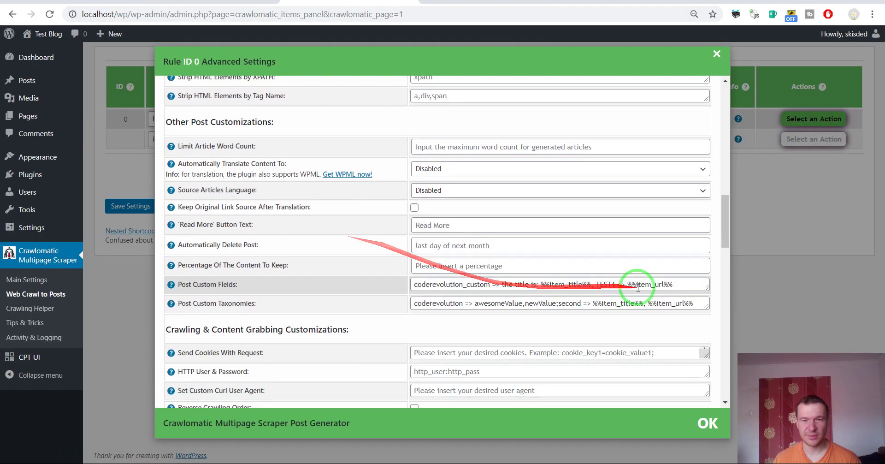
click(584, 303)
text(s)
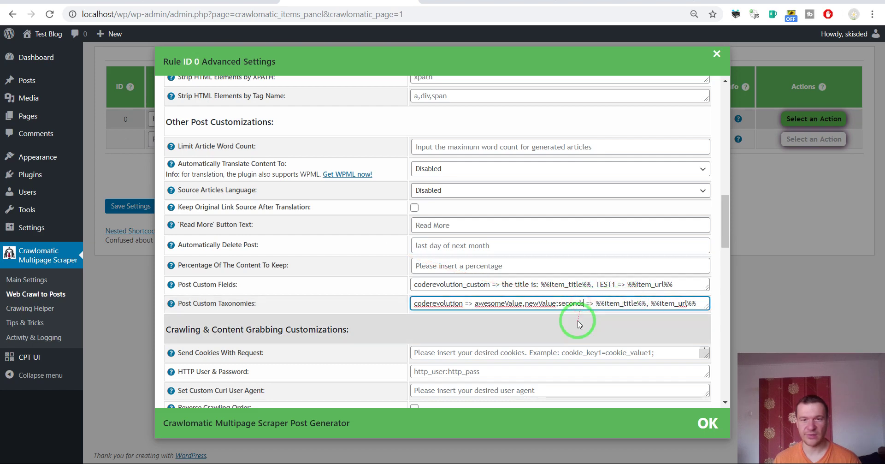
mouse_move(164, 224)
click(122, 206)
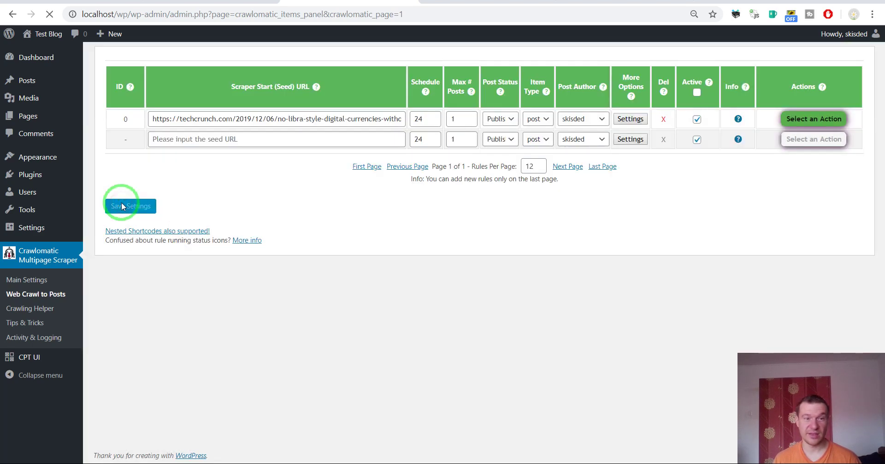
- Permanently delete all posts generated by the TechCrunch rule and run the rule again
click(825, 118)
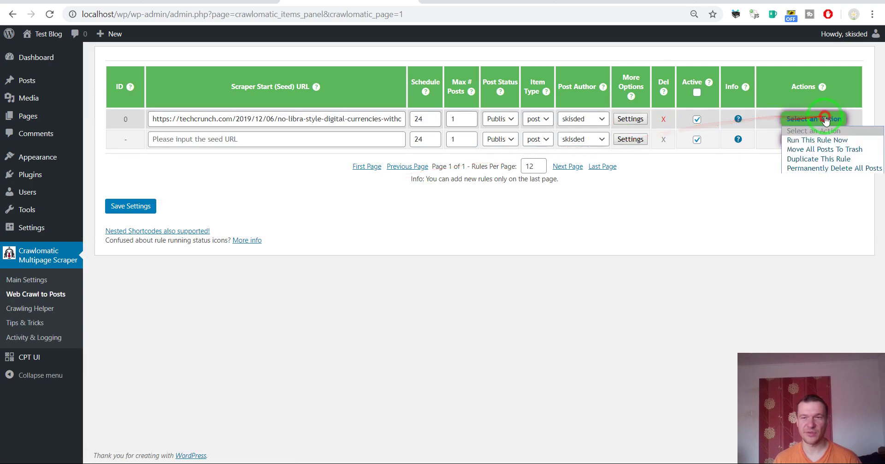
click(794, 159)
click(792, 119)
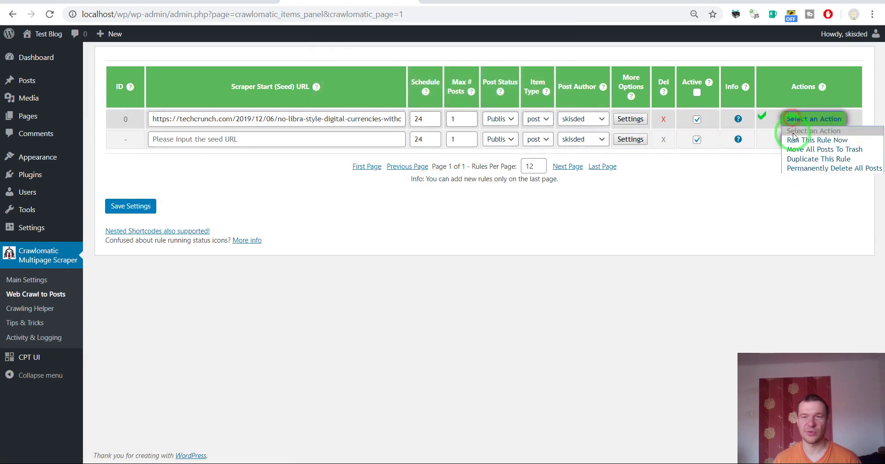
click(794, 139)
key(Return)
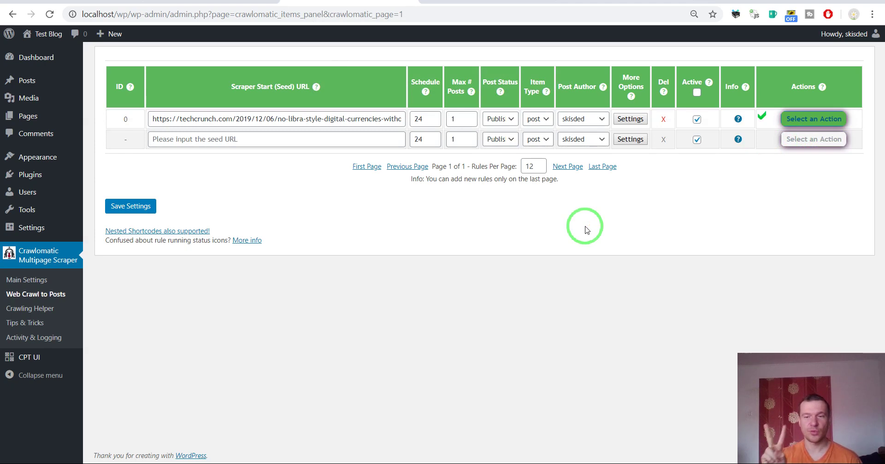
- Open the newly generated TechCrunch post and examine its CodeRevols and SECONDS taxonomy terms and its custom fields
click(530, 2)
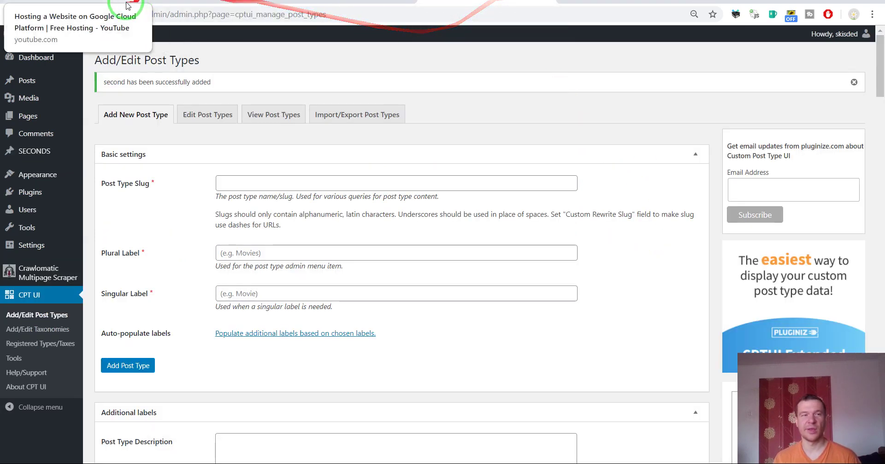
click(24, 80)
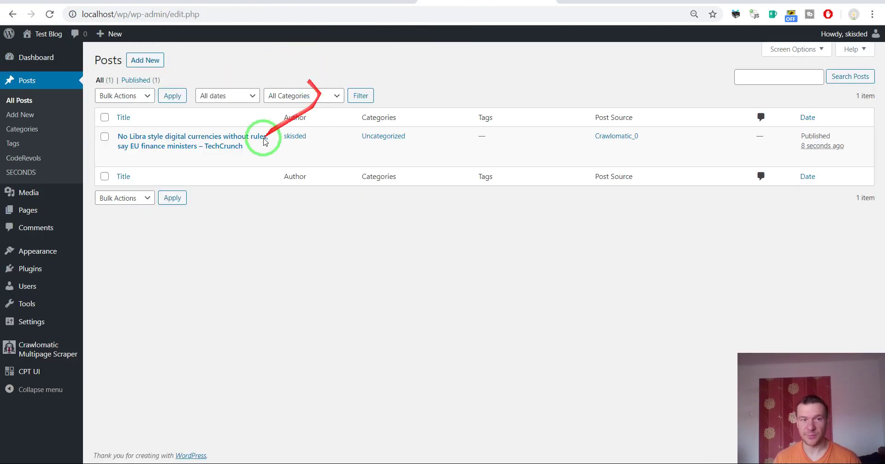
click(216, 136)
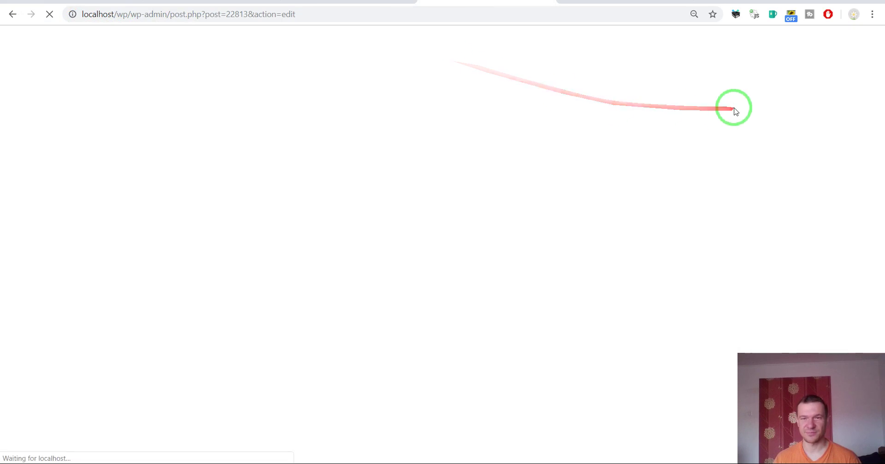
scroll(778, 138, down, 5)
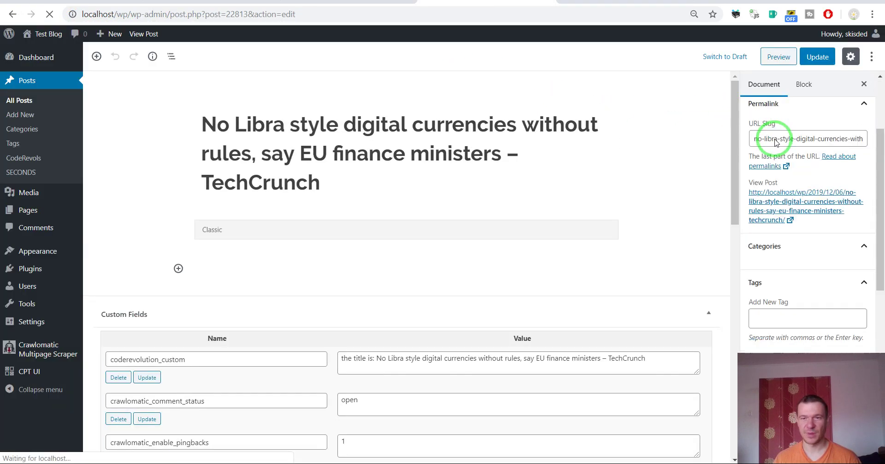
drag(881, 175, 876, 260)
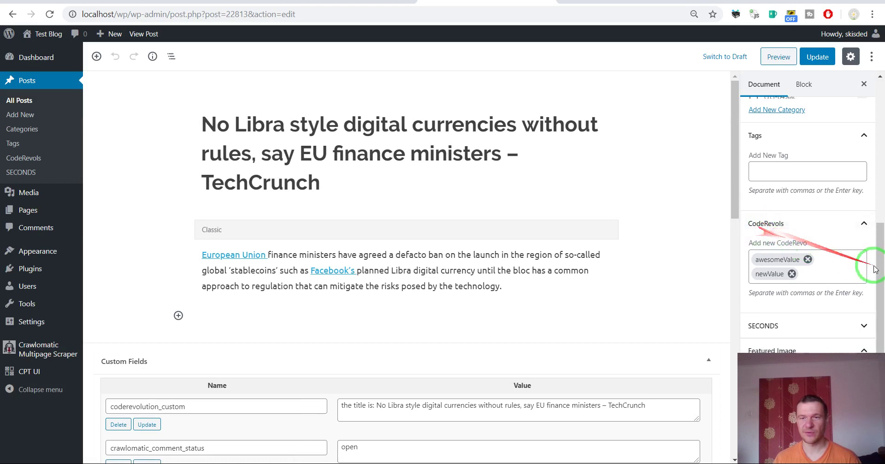
scroll(875, 265, down, 1)
click(824, 262)
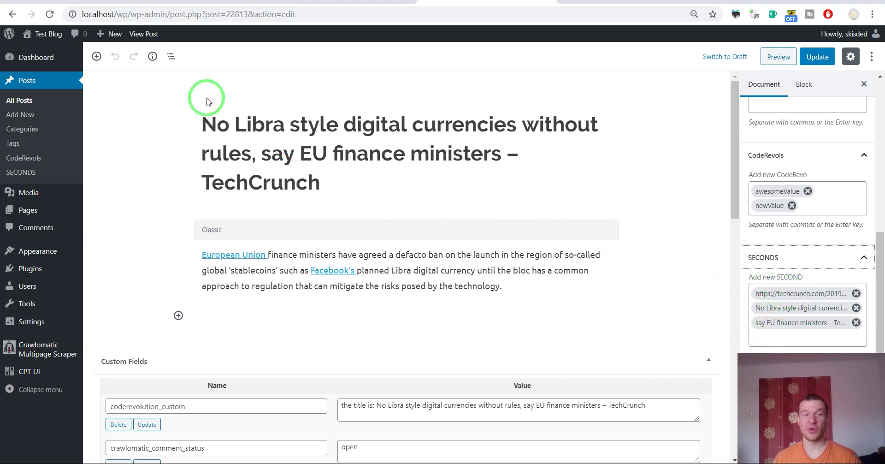
scroll(207, 102, down, 8)
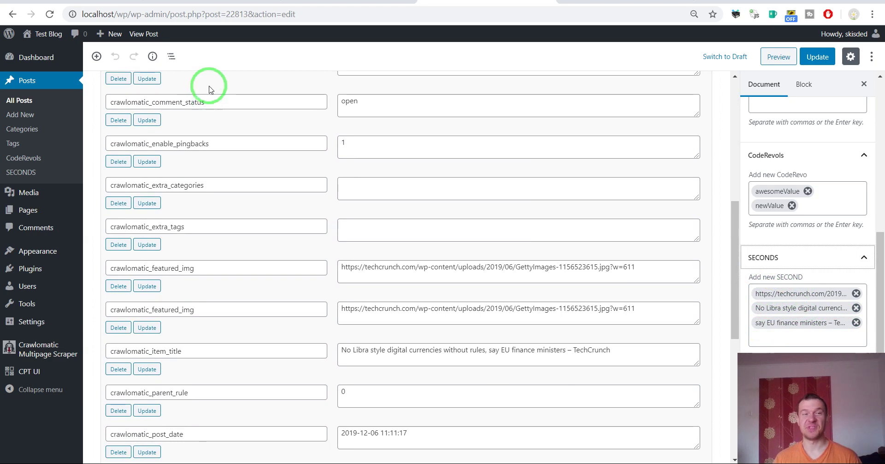
- Reopen the TechCrunch crawl rule's advanced settings and look through its post customization options
click(329, 1)
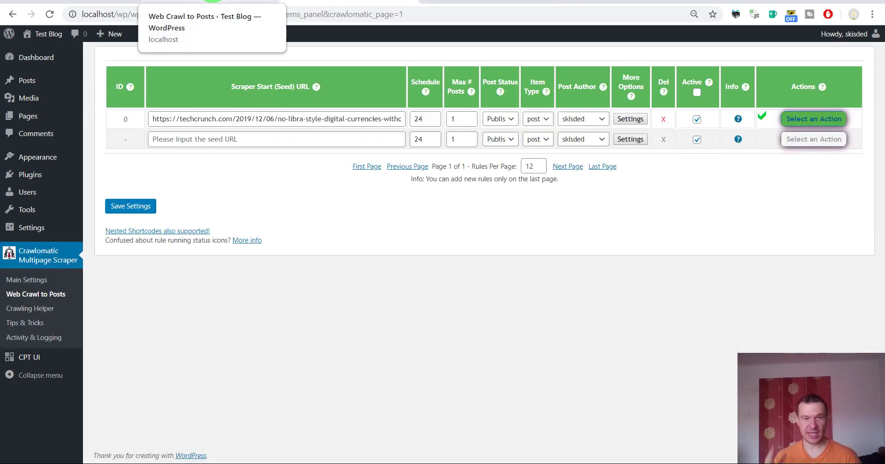
click(630, 119)
scroll(341, 286, down, 15)
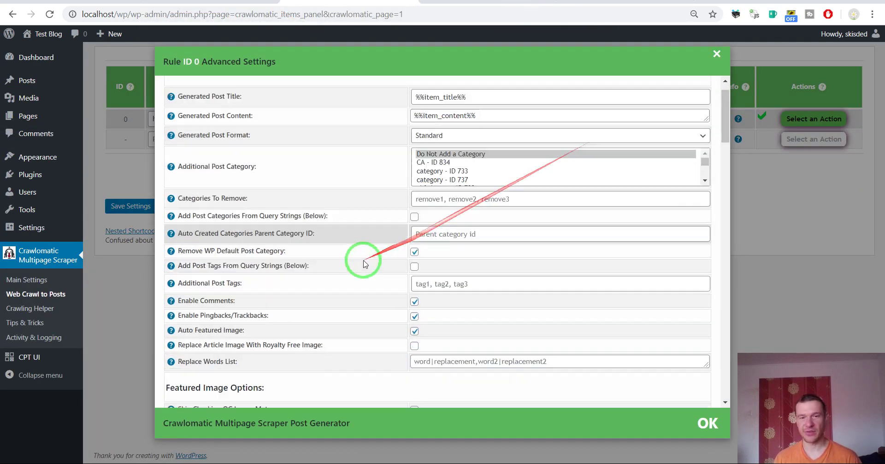